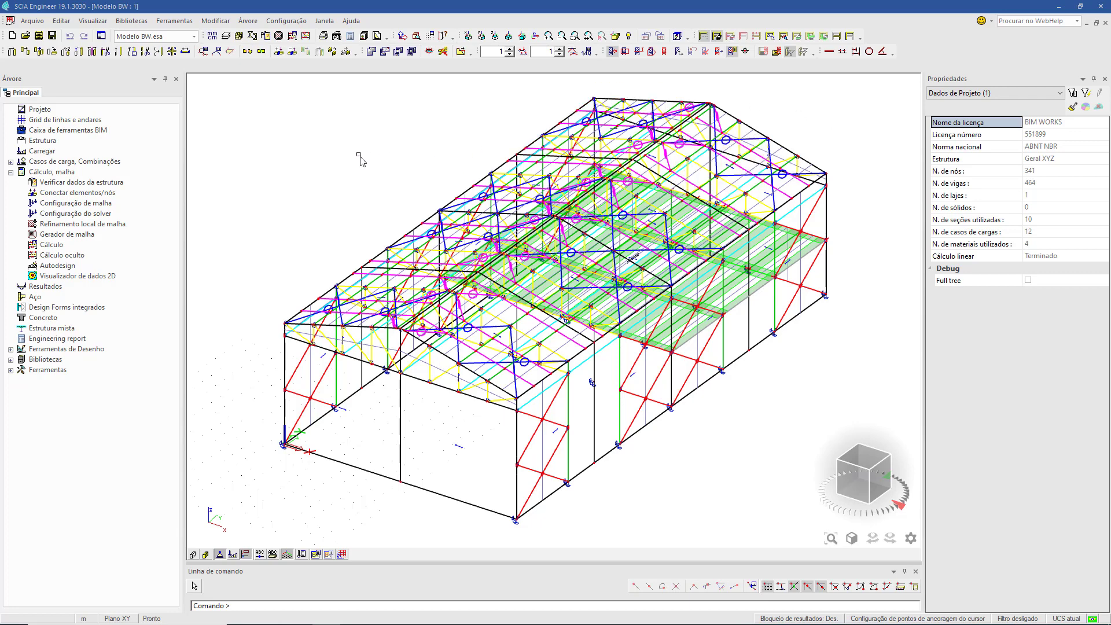
Step: Enable the Estabilidade functionality in the project data and accept the change
left_click(40, 109)
left_click(453, 197)
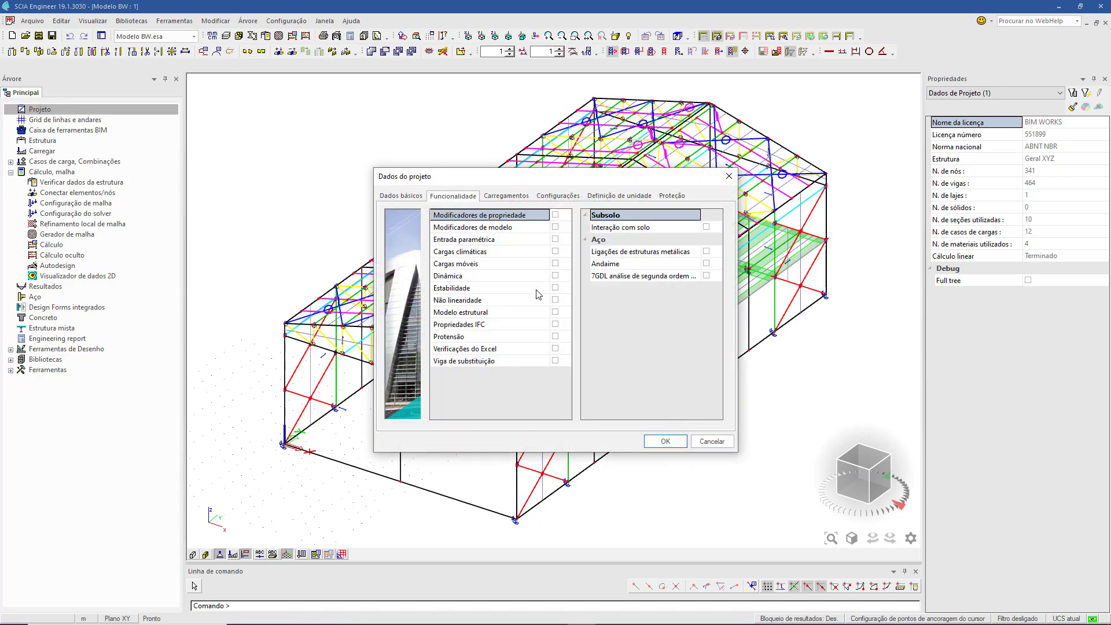
left_click(555, 288)
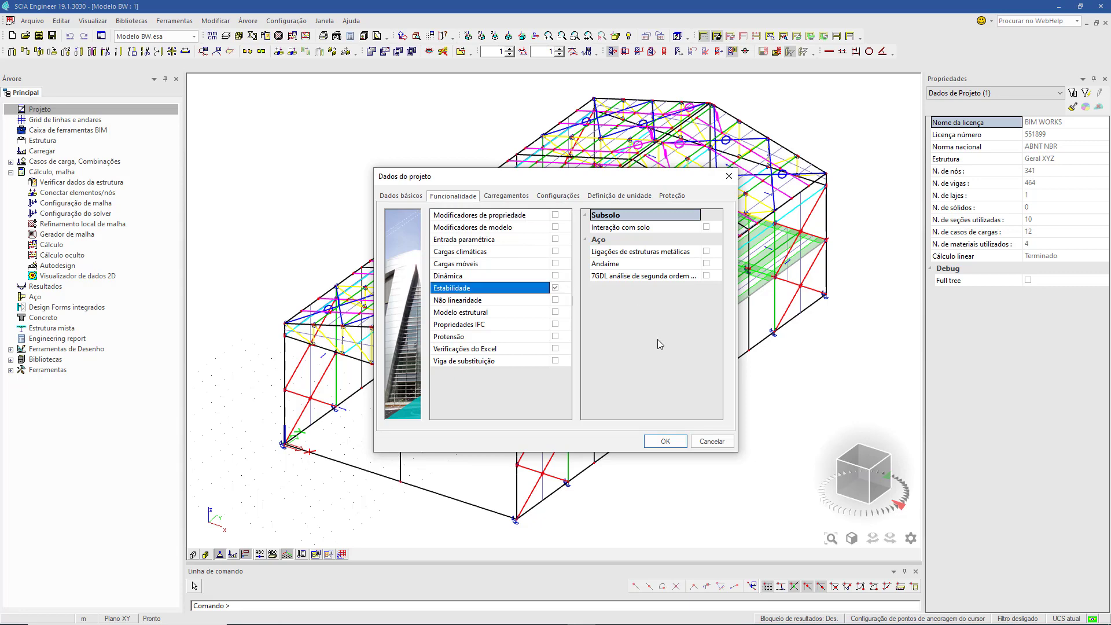
left_click(665, 440)
left_click(530, 411)
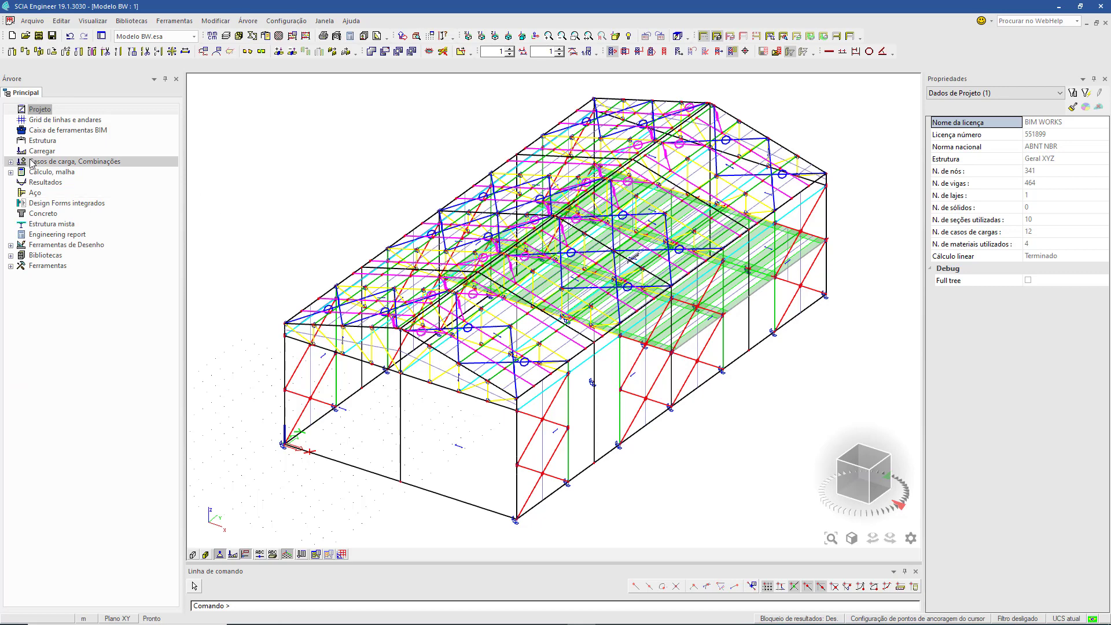
Step: Create stability combinations from the linear ultimate combinations FC -ELU1 through FF - ELU39, leaving out the ELS ones
left_click(11, 161)
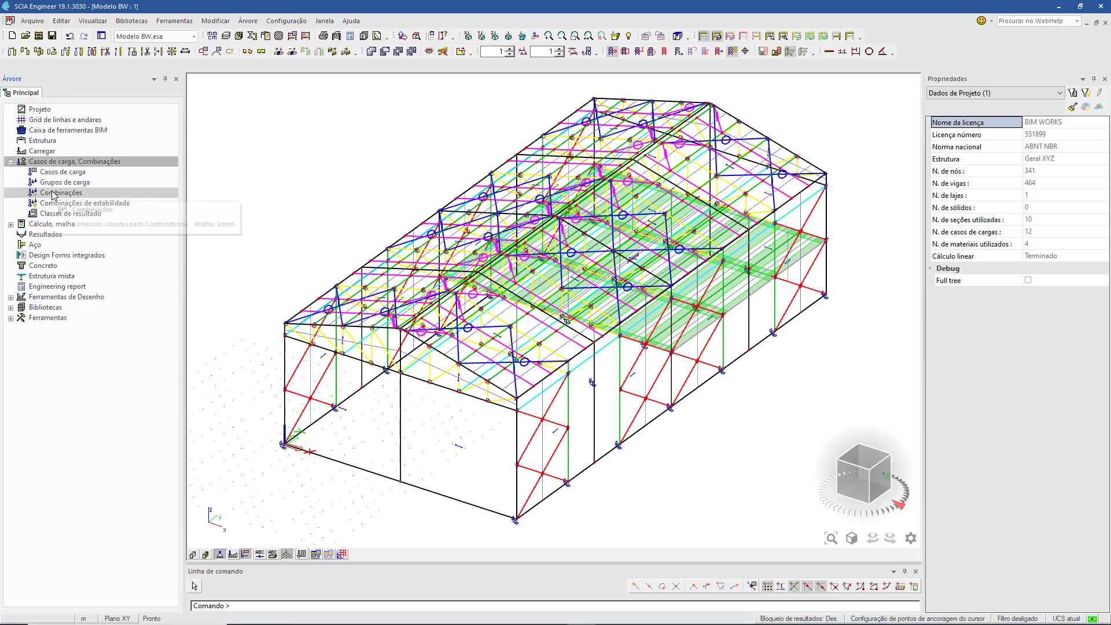
left_click(138, 205)
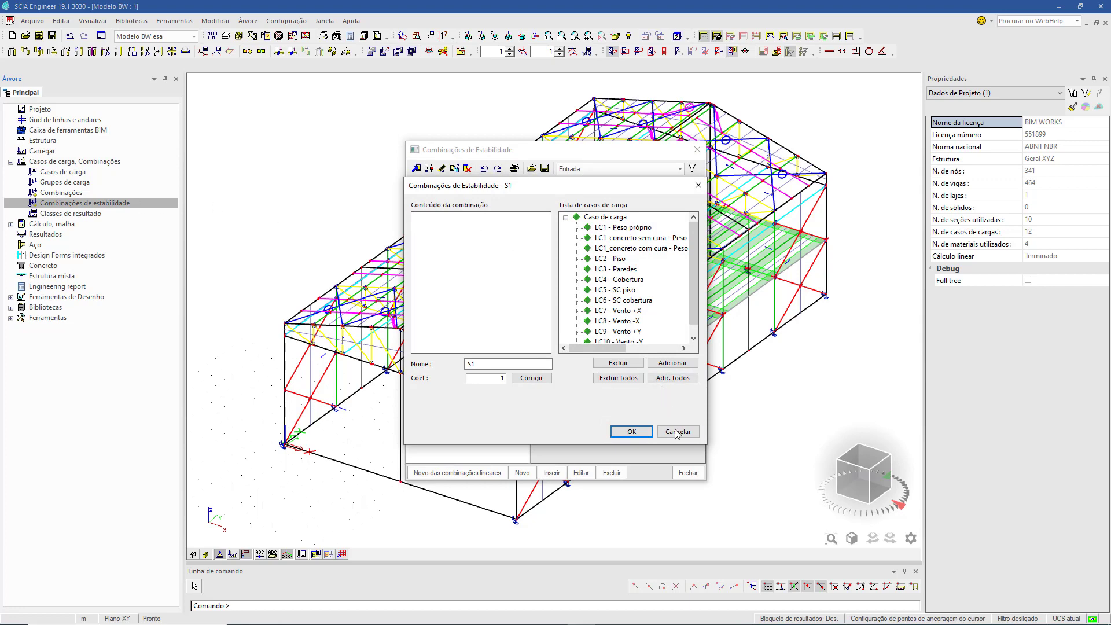
left_click(676, 432)
left_click(456, 472)
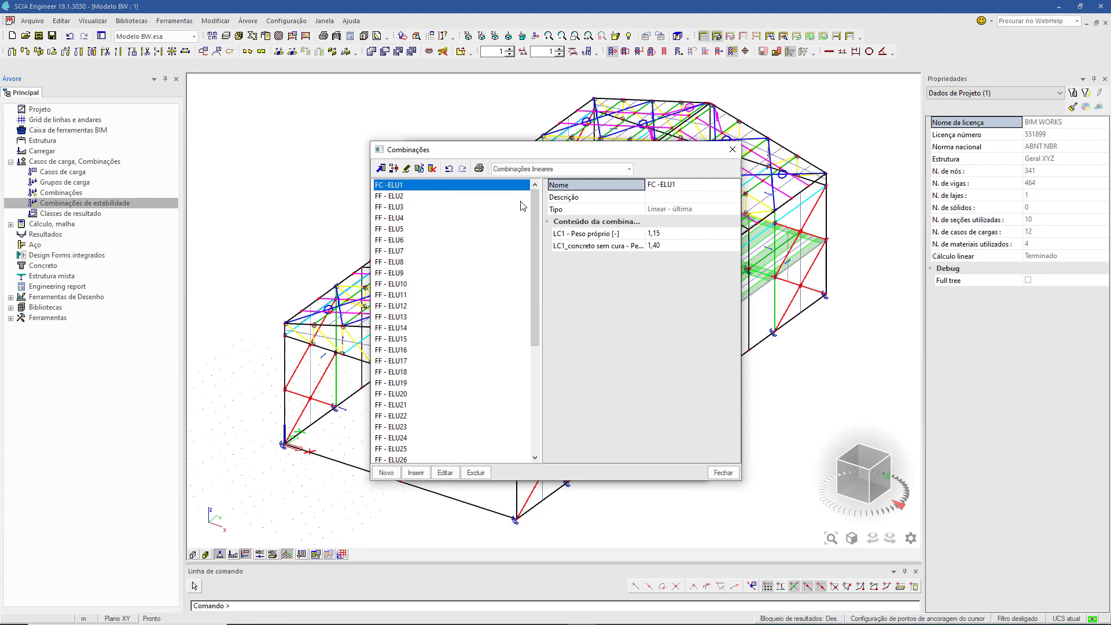
left_click_drag(535, 214, 534, 323)
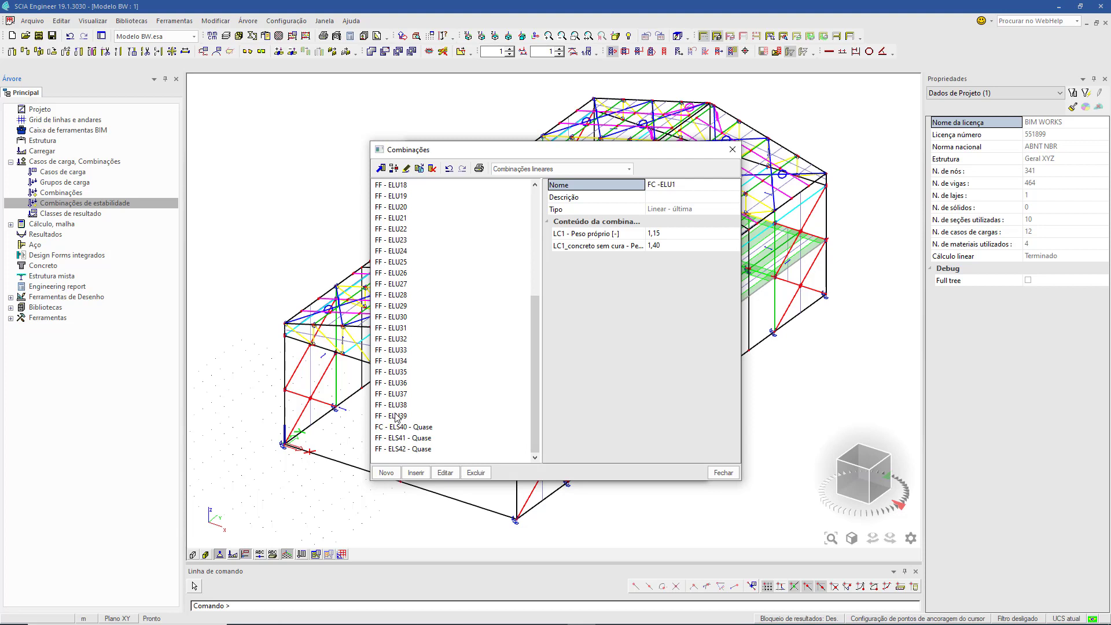
left_click(396, 415, "shift")
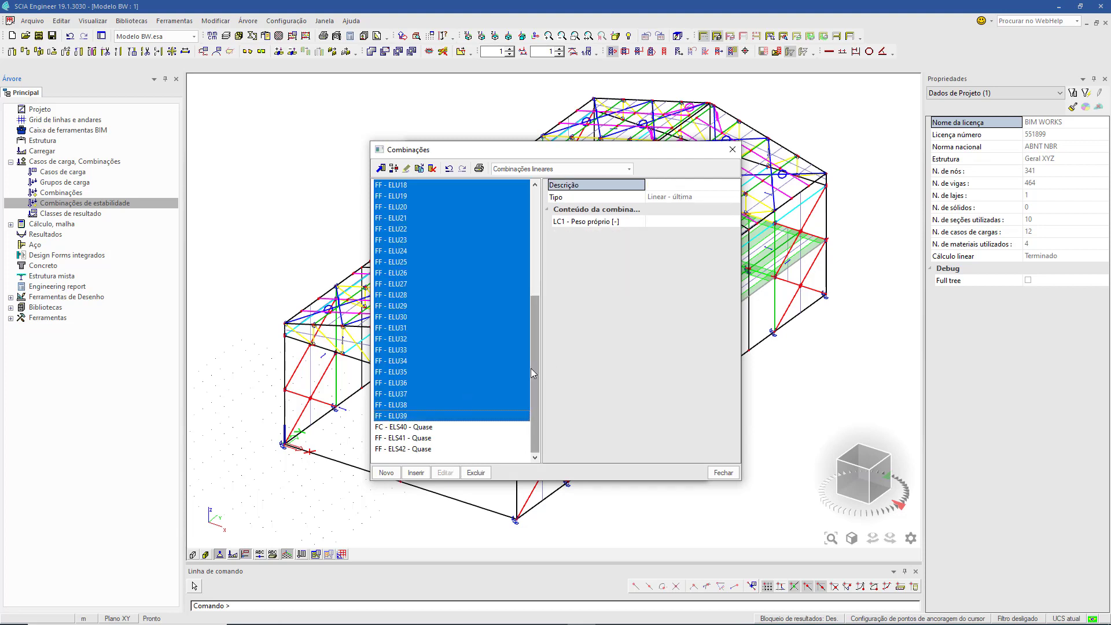
left_click_drag(531, 368, 544, 229)
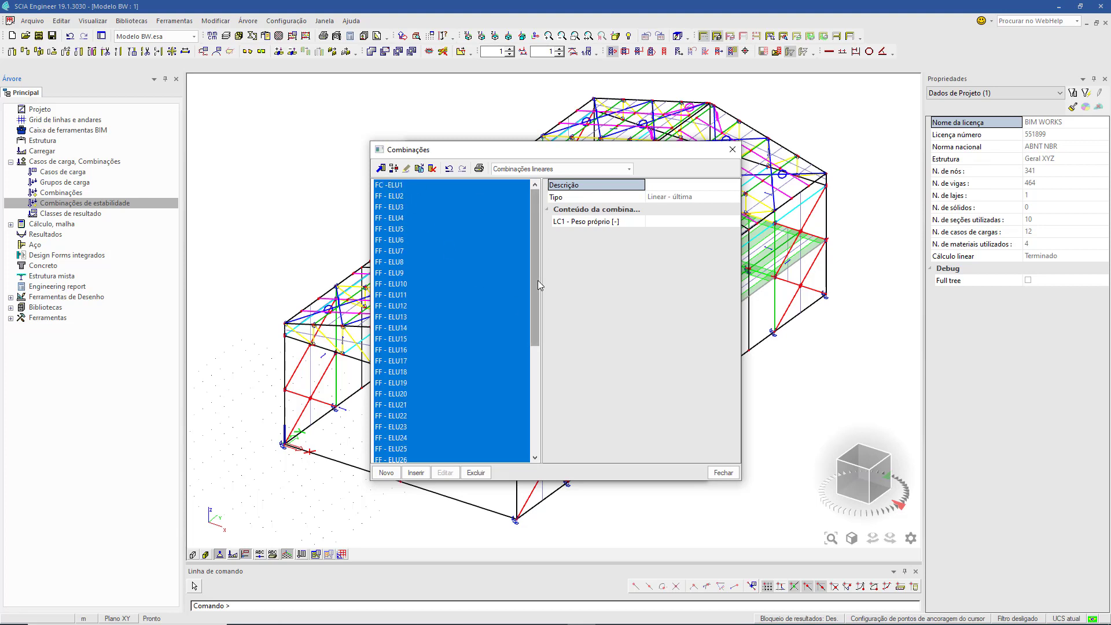
left_click_drag(533, 297, 533, 409)
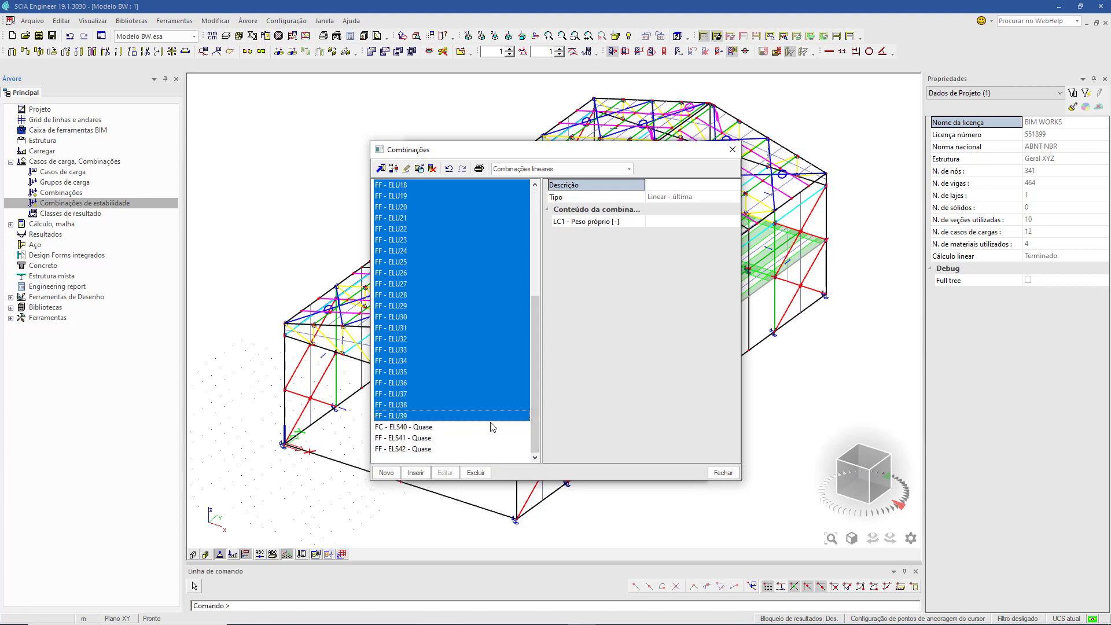
left_click(722, 472)
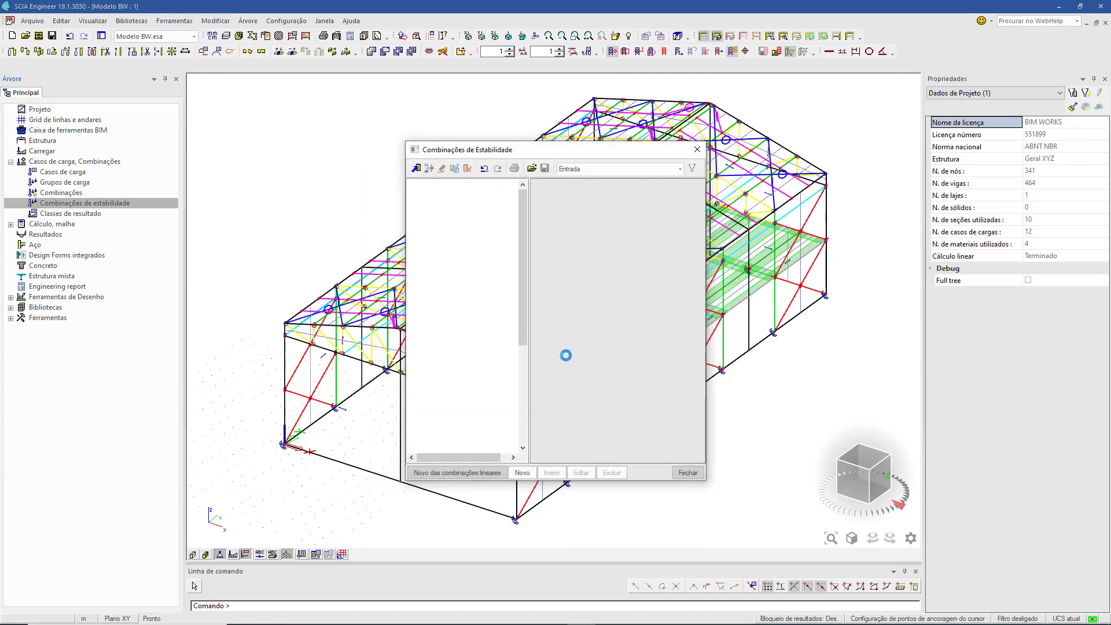
Step: Review the load cases and coefficients of several stability combinations between S1 and S19, check the rest of the list, and close the manager
left_click(413, 187)
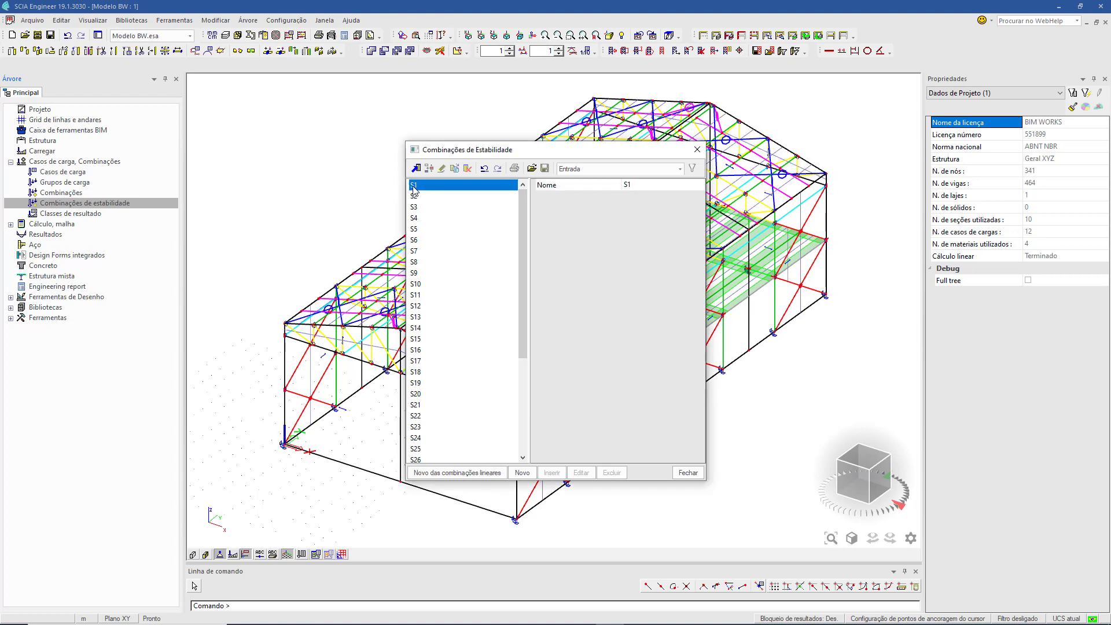
left_click(413, 195)
left_click(414, 206)
left_click(417, 240)
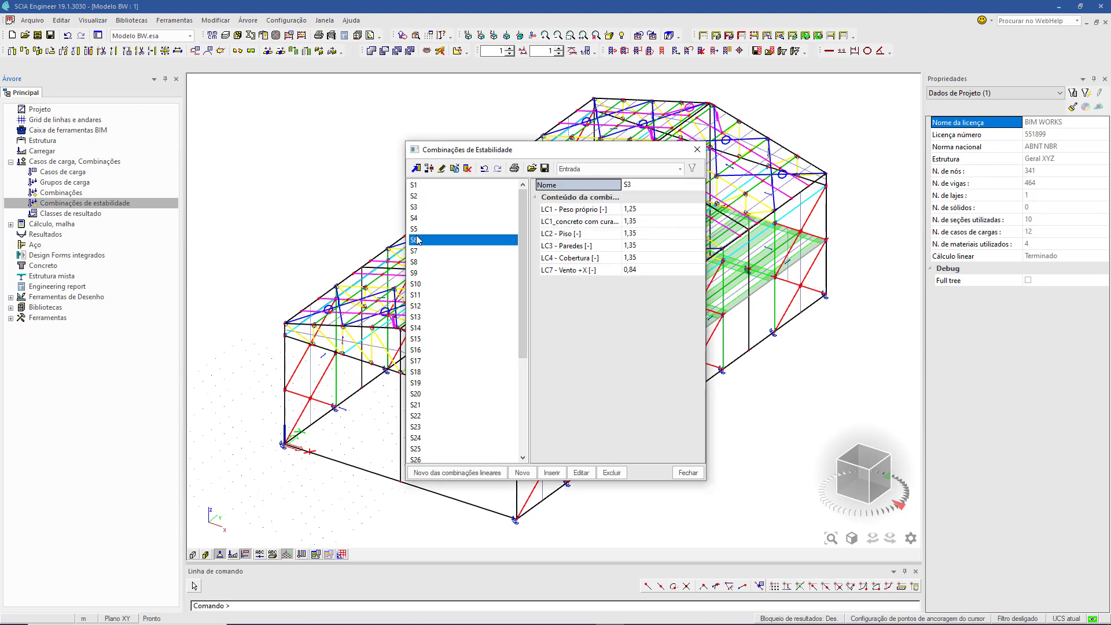
left_click(414, 261)
left_click(415, 295)
left_click(416, 316)
left_click(417, 338)
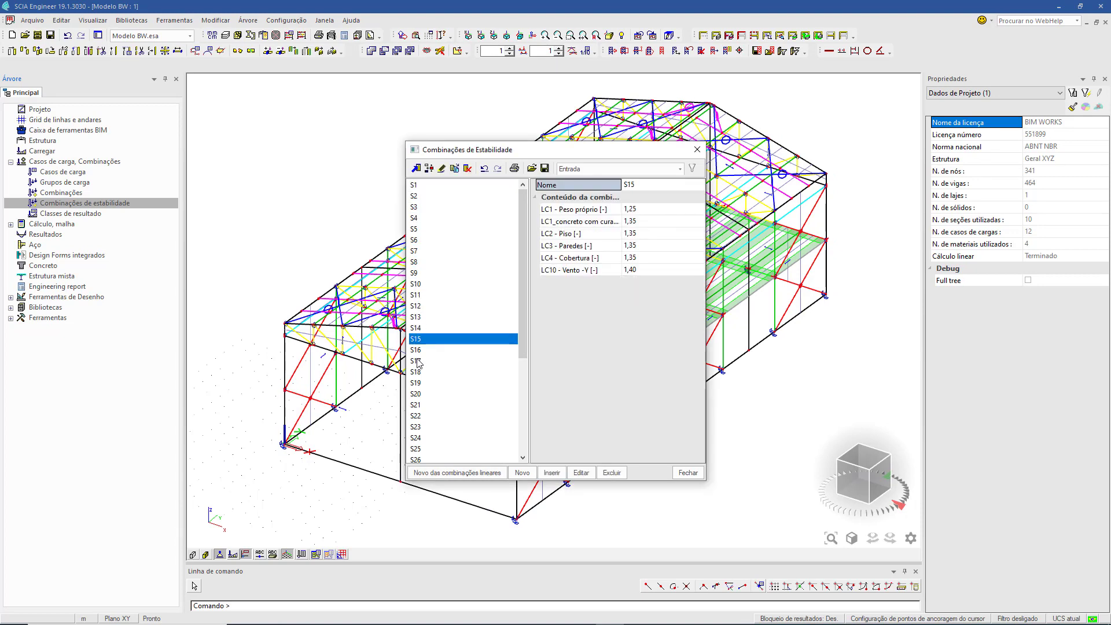
left_click(418, 360)
left_click(417, 382)
left_click_drag(523, 268, 530, 425)
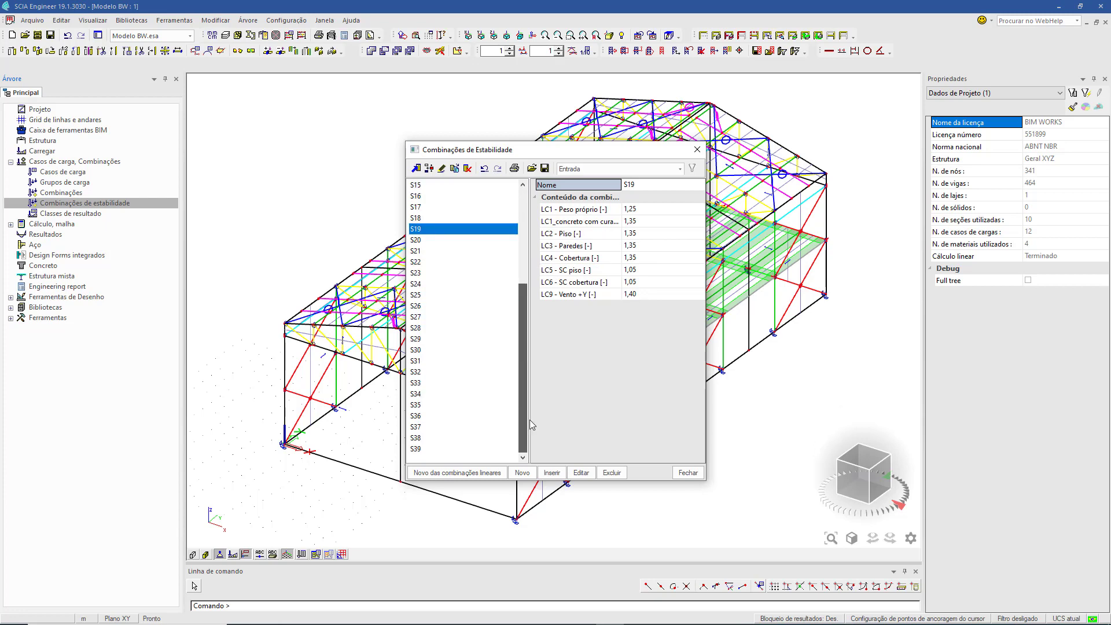
left_click(688, 472)
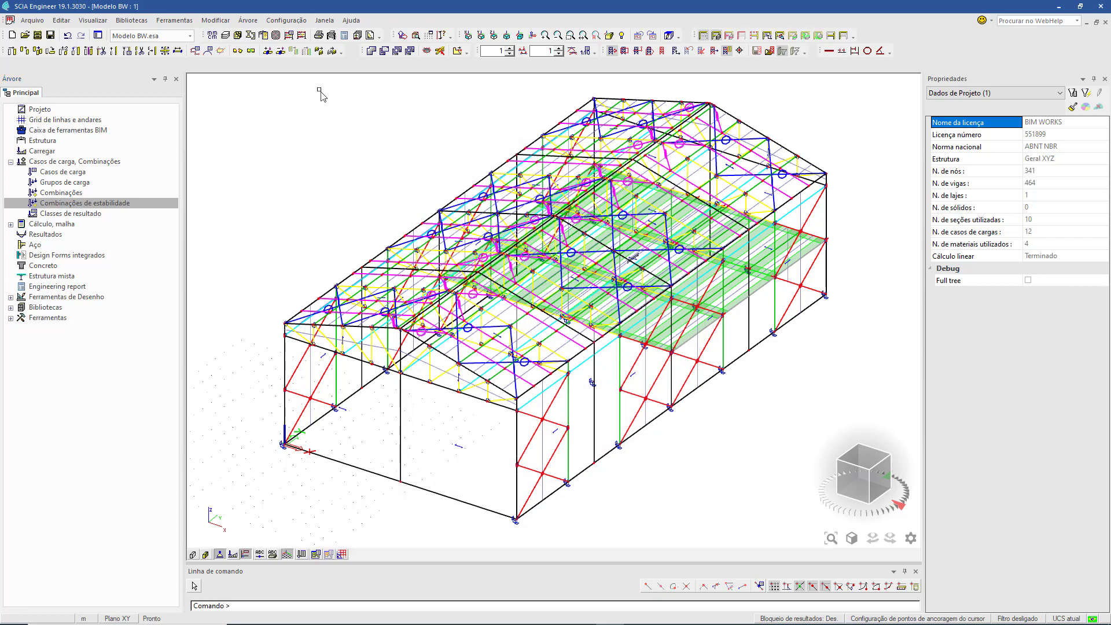
Step: Set the number of buckling modes to 60 in the solver's advanced stability settings
left_click(286, 20)
left_click(288, 177)
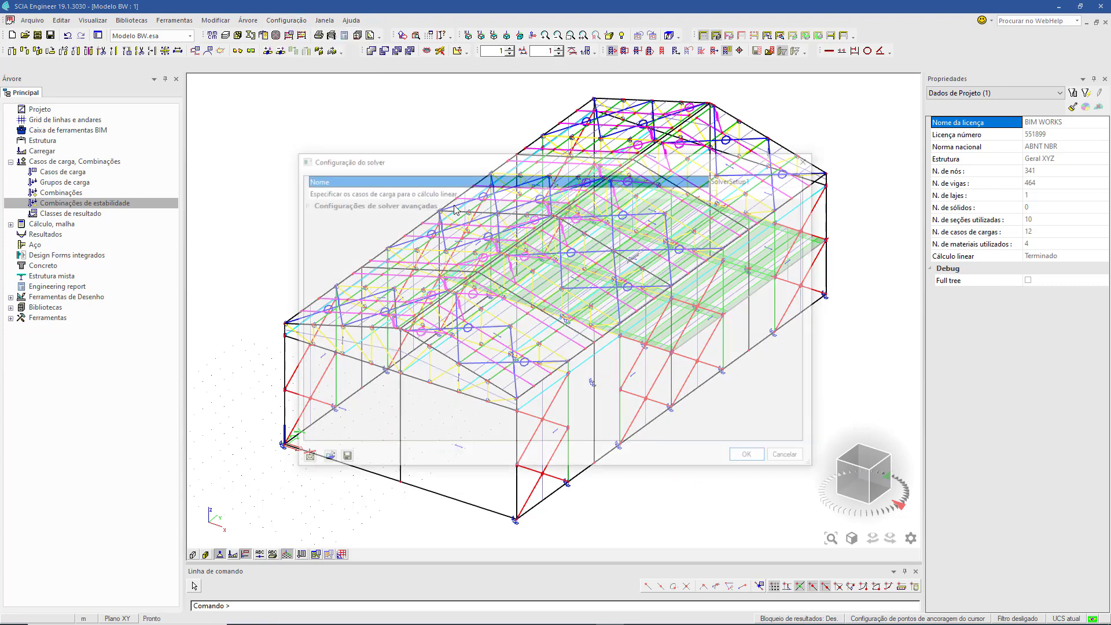
left_click(300, 206)
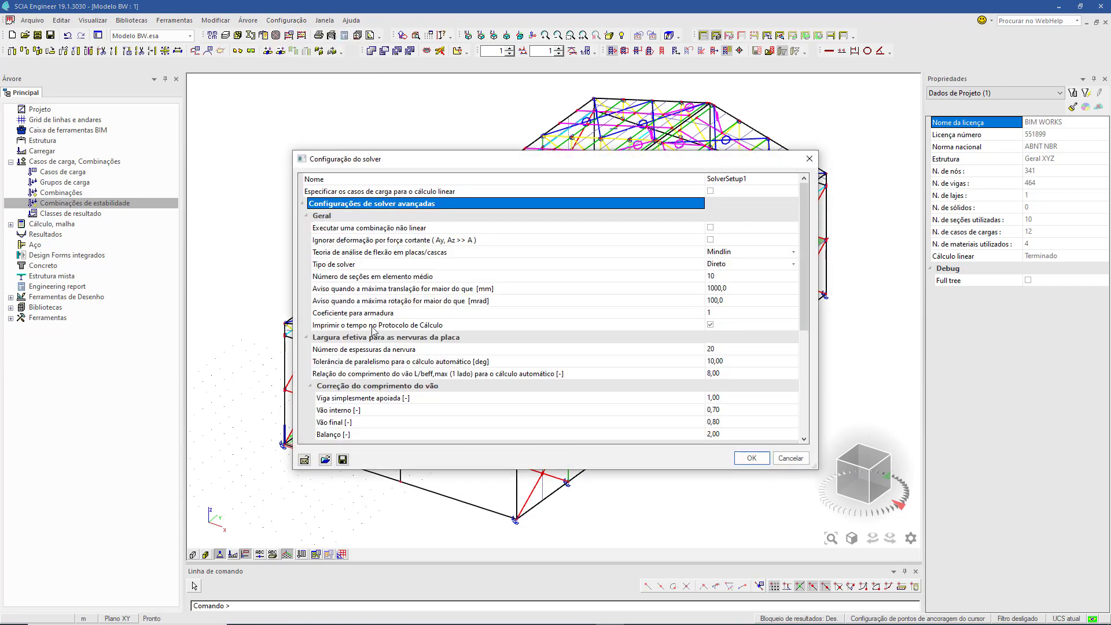
scroll(374, 333, "down", 5)
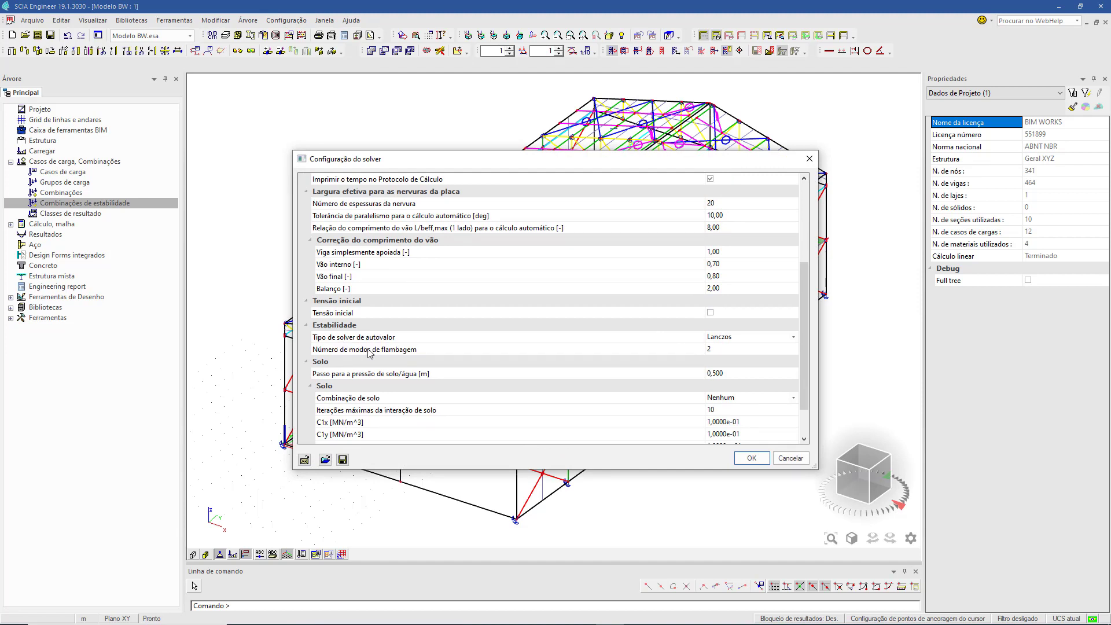
left_click(727, 349)
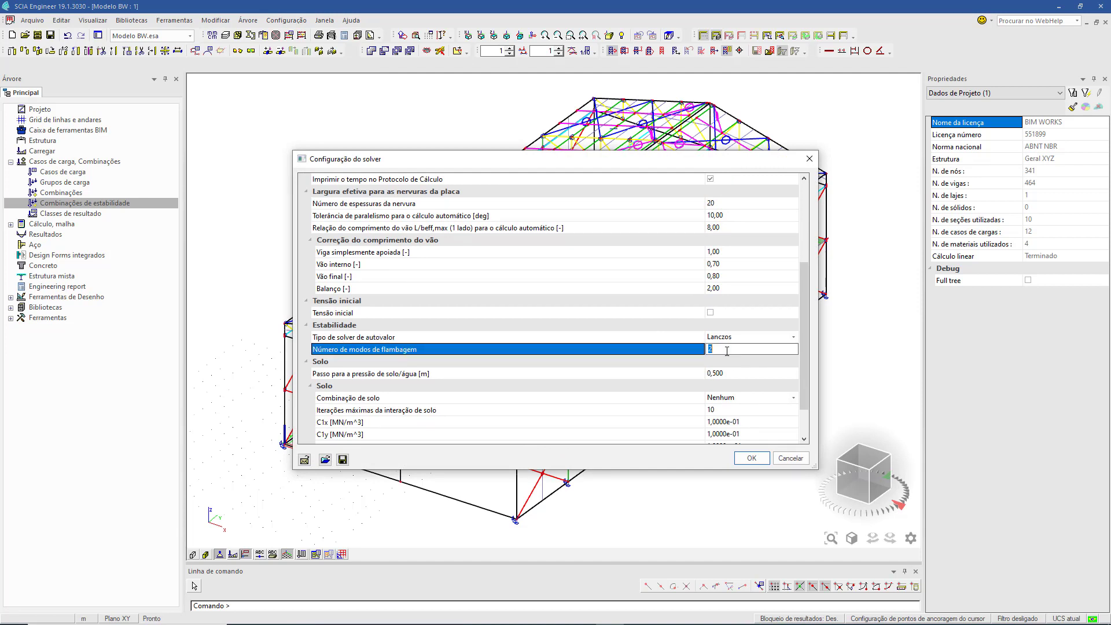
type("60")
key("Return")
left_click(752, 458)
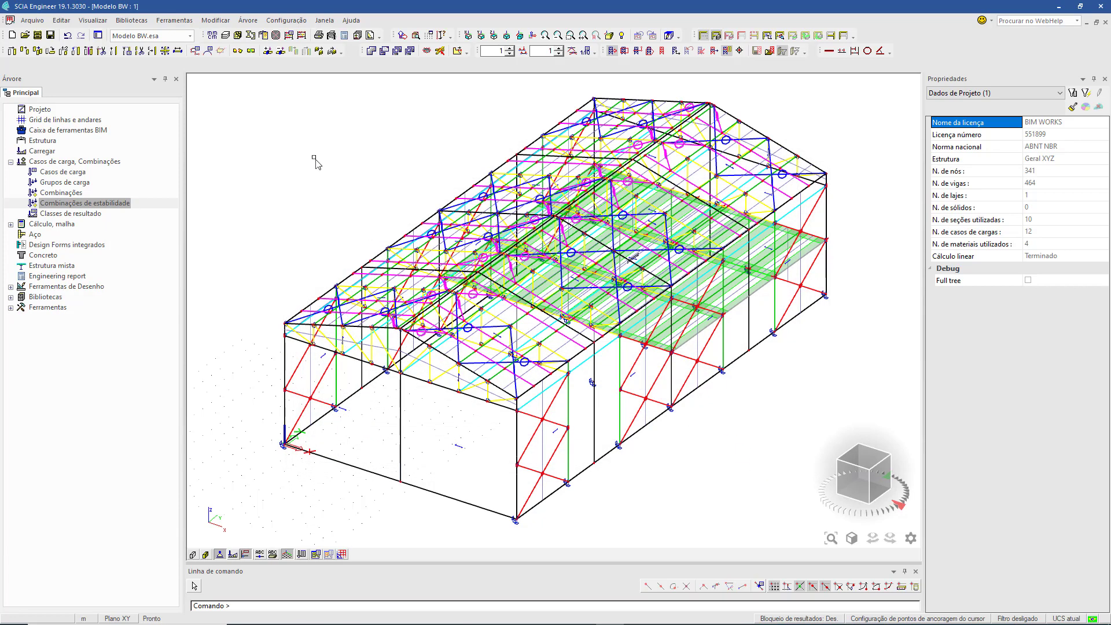
Step: Run the finite element analysis with both Análise linear and Estabilidade linear enabled, and dismiss the end-of-analysis report
left_click(288, 36)
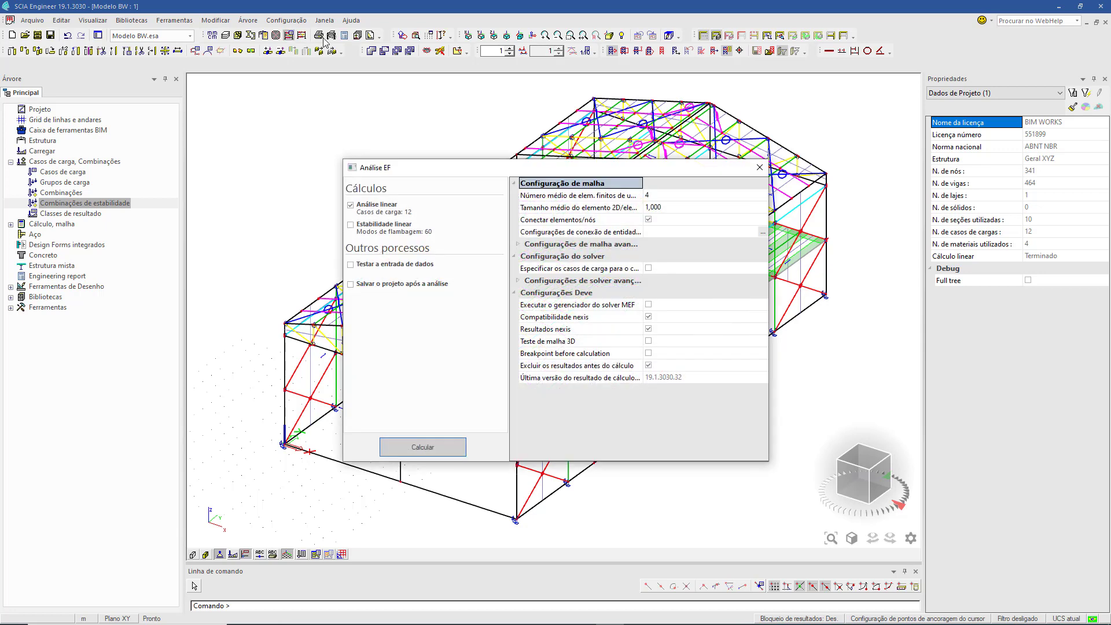
left_click(350, 225)
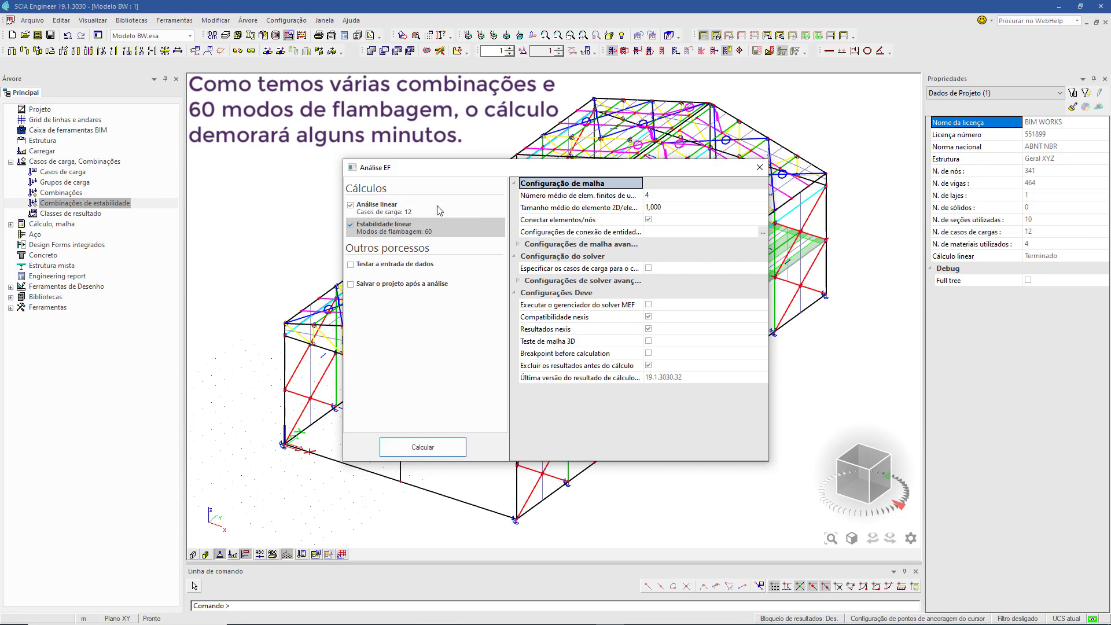
left_click(449, 449)
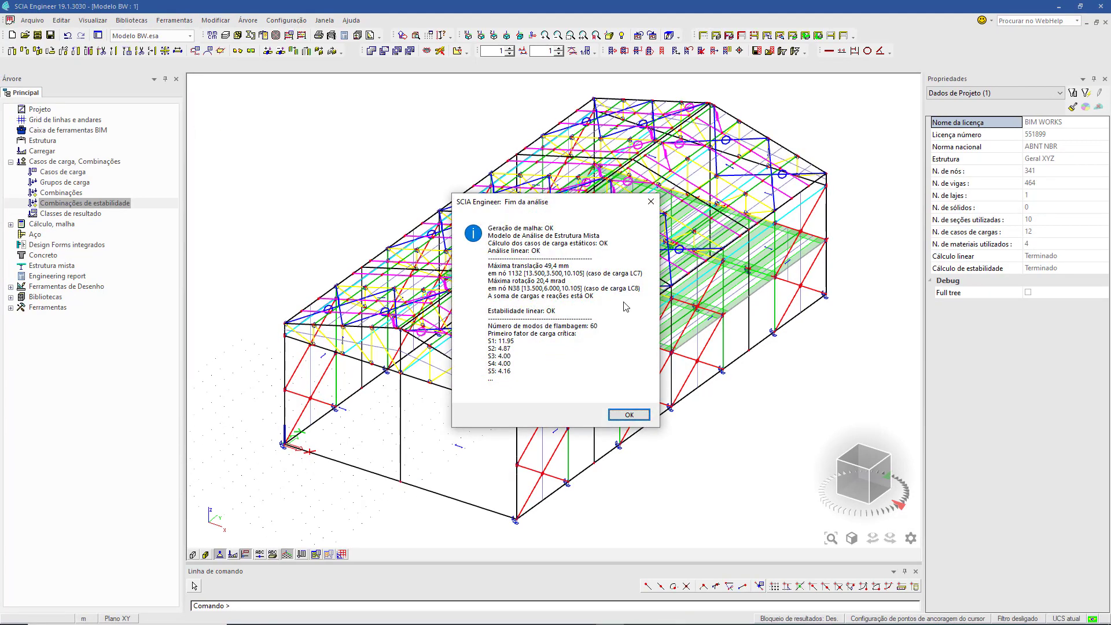
left_click(641, 416)
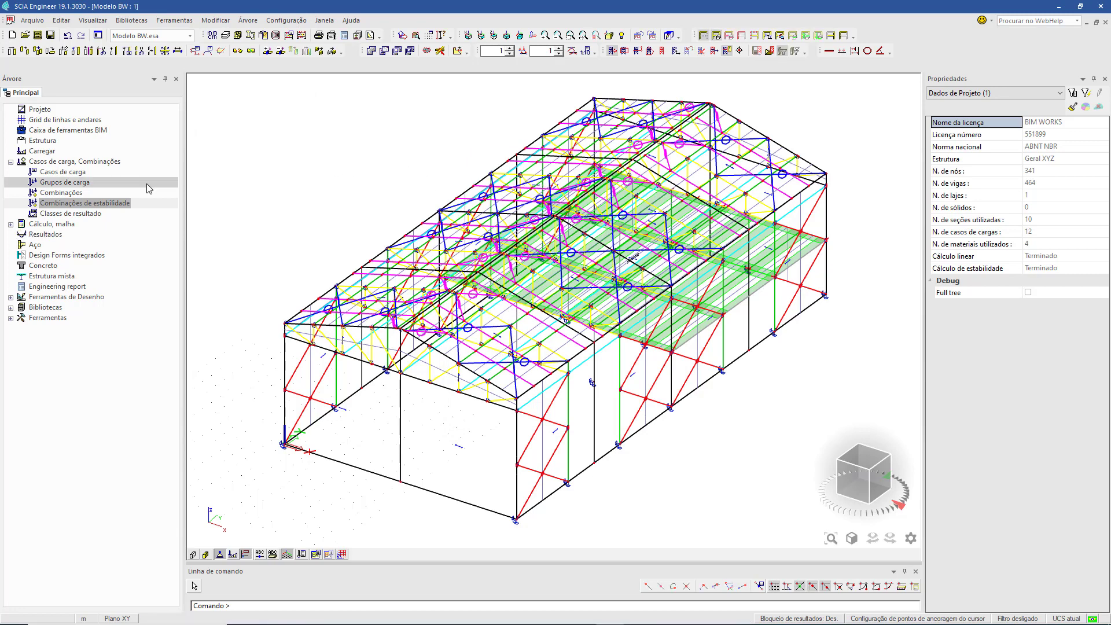
Step: Open the critical load coefficients in the results and examine the values per buckling mode for stability combinations S1 to S3
left_click(55, 235)
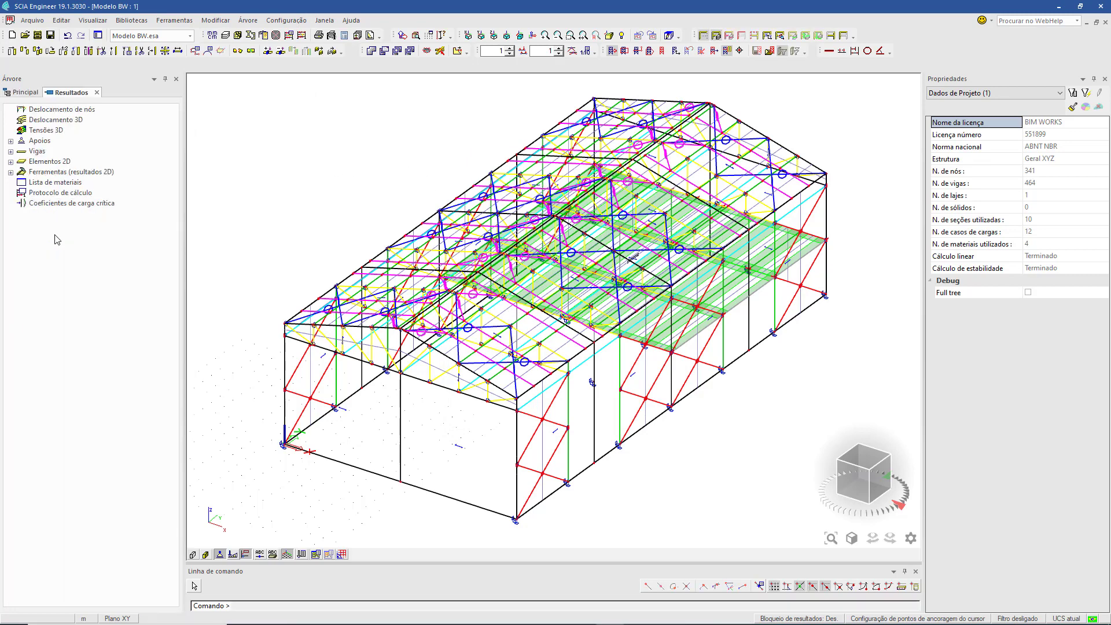
left_click(42, 206)
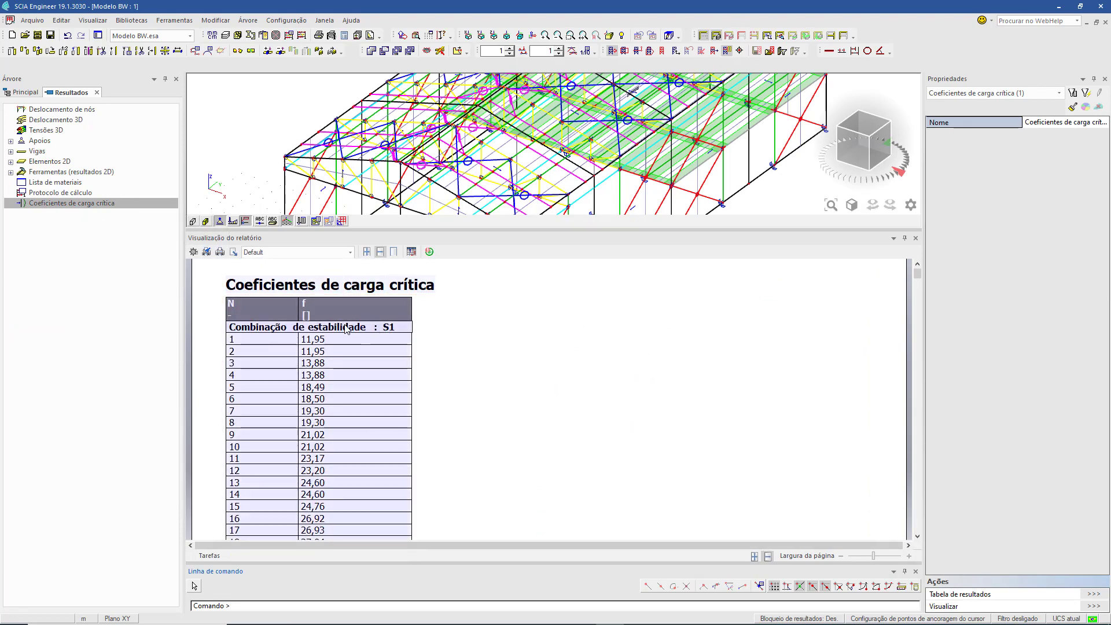
scroll(334, 347, "down", 4)
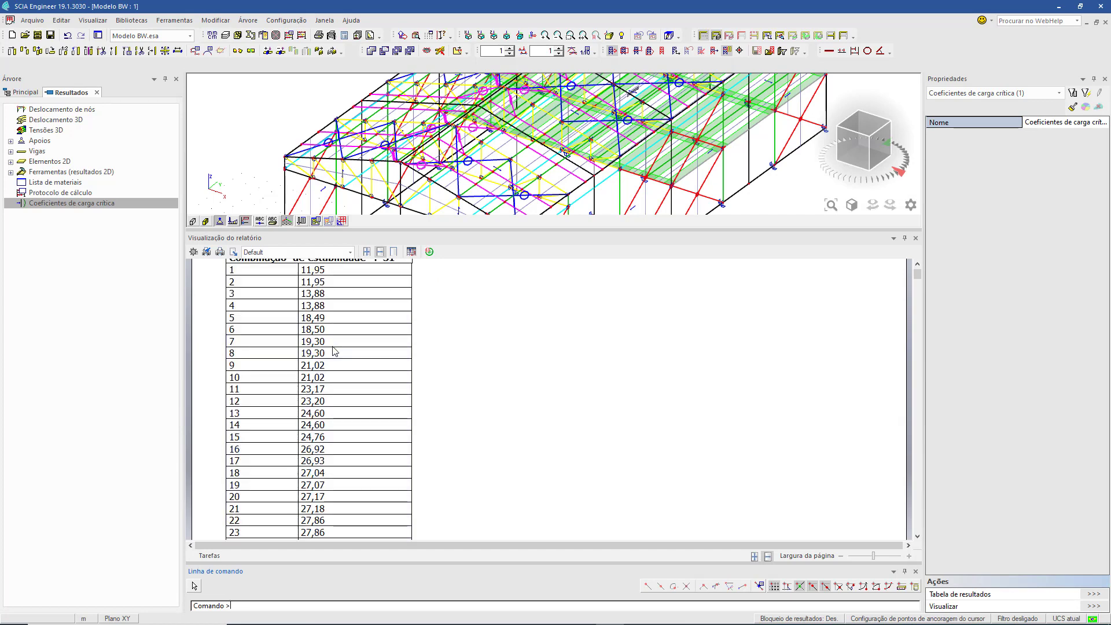
scroll(332, 347, "up", 5)
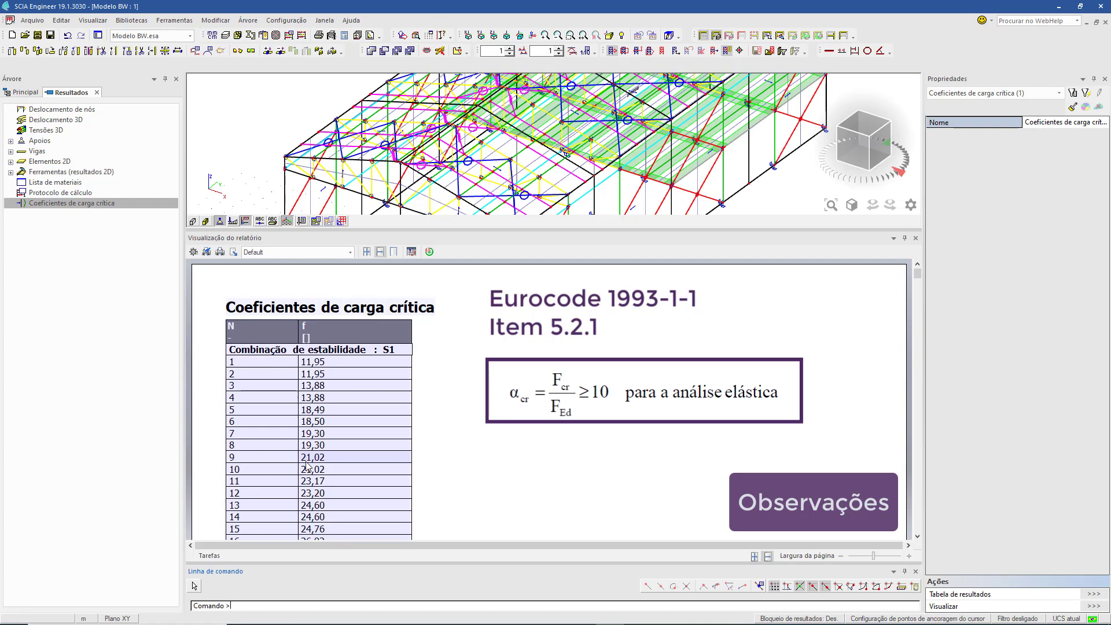
scroll(307, 466, "down", 5)
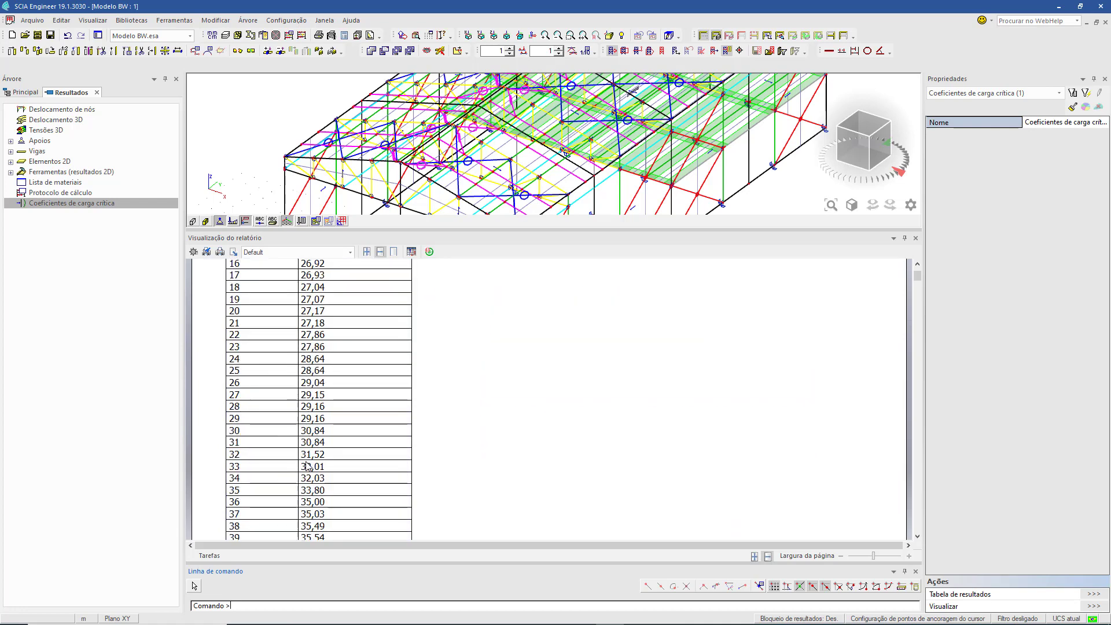
scroll(308, 465, "down", 10)
scroll(317, 380, "up", 2)
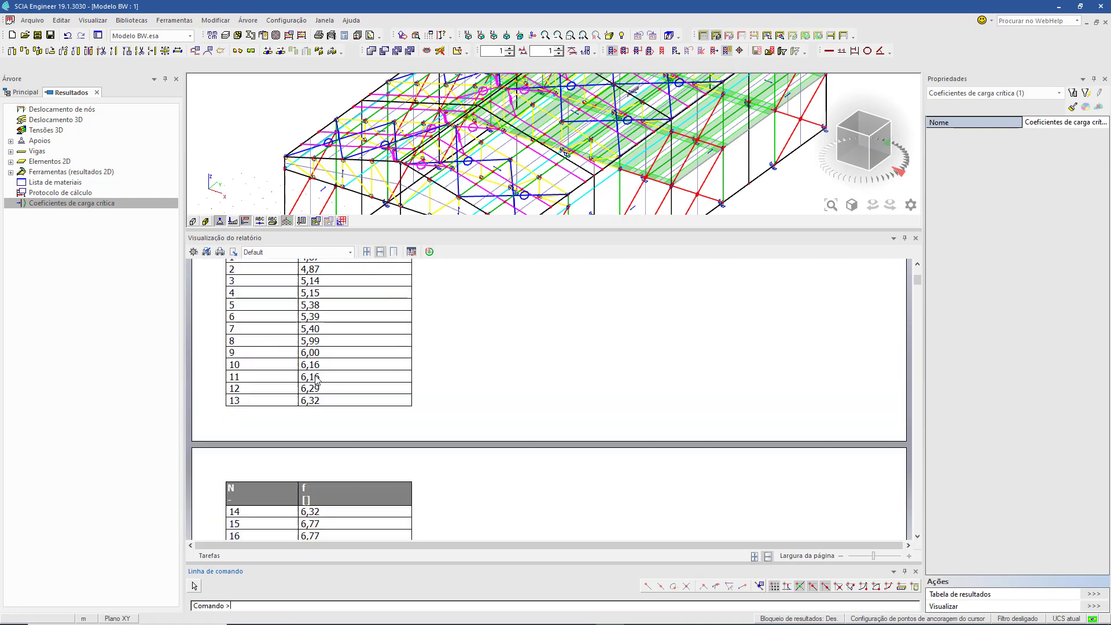
scroll(317, 380, "up", 2)
scroll(317, 380, "down", 5)
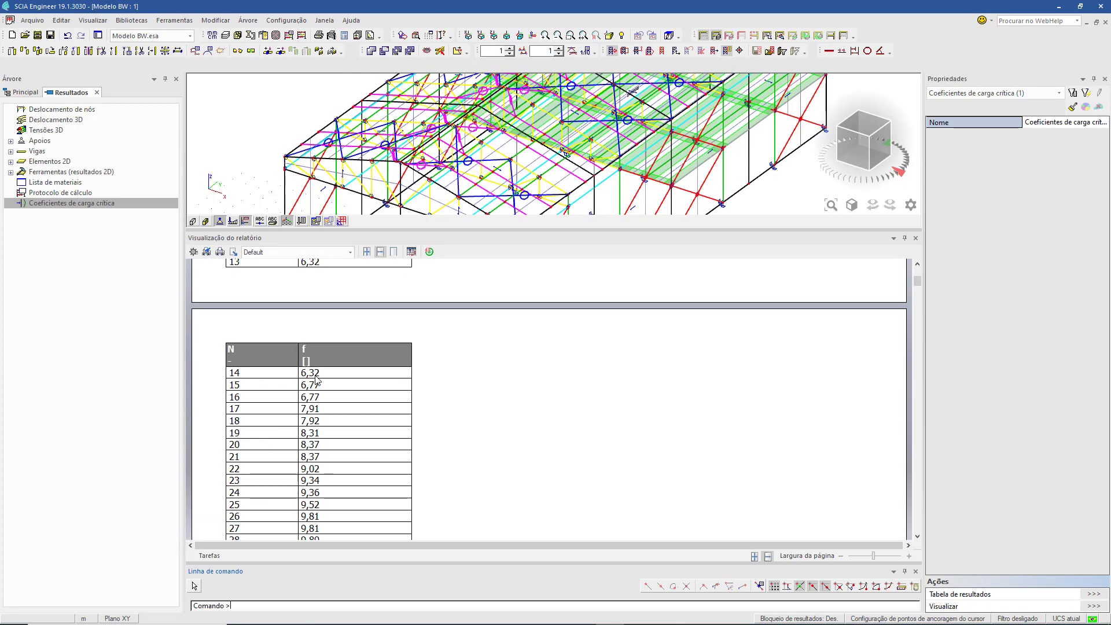
scroll(317, 380, "down", 4)
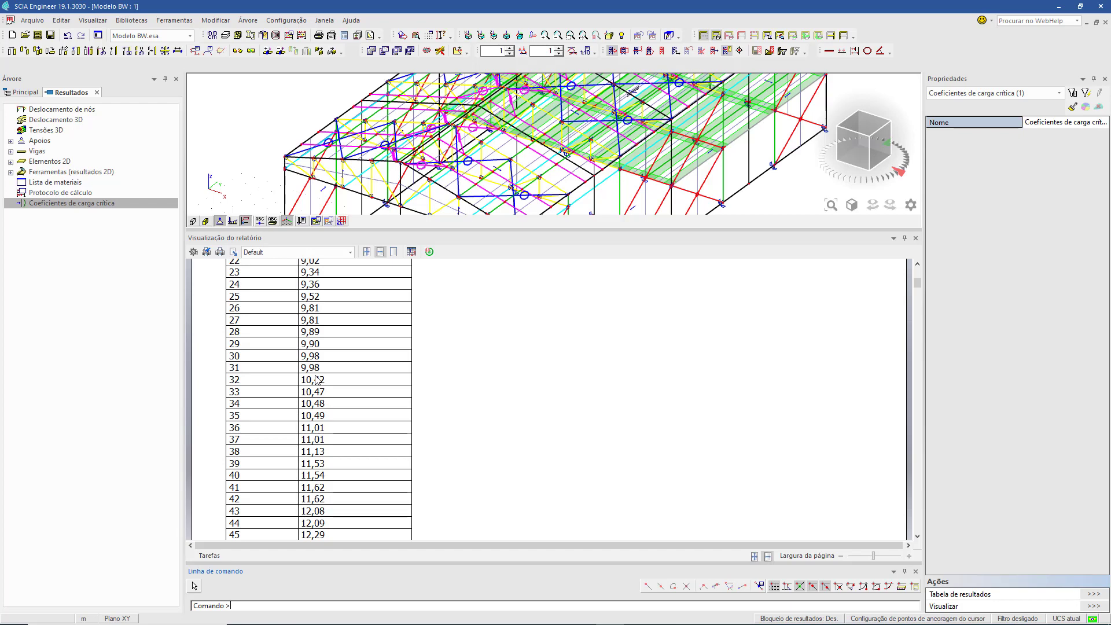
scroll(317, 380, "down", 10)
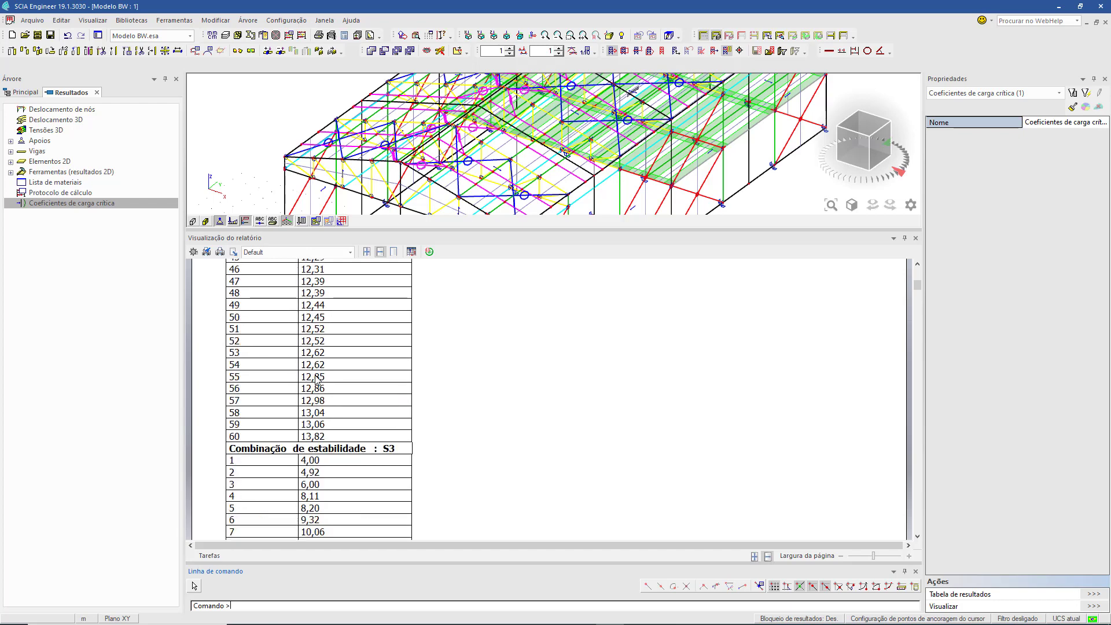
scroll(317, 380, "down", 20)
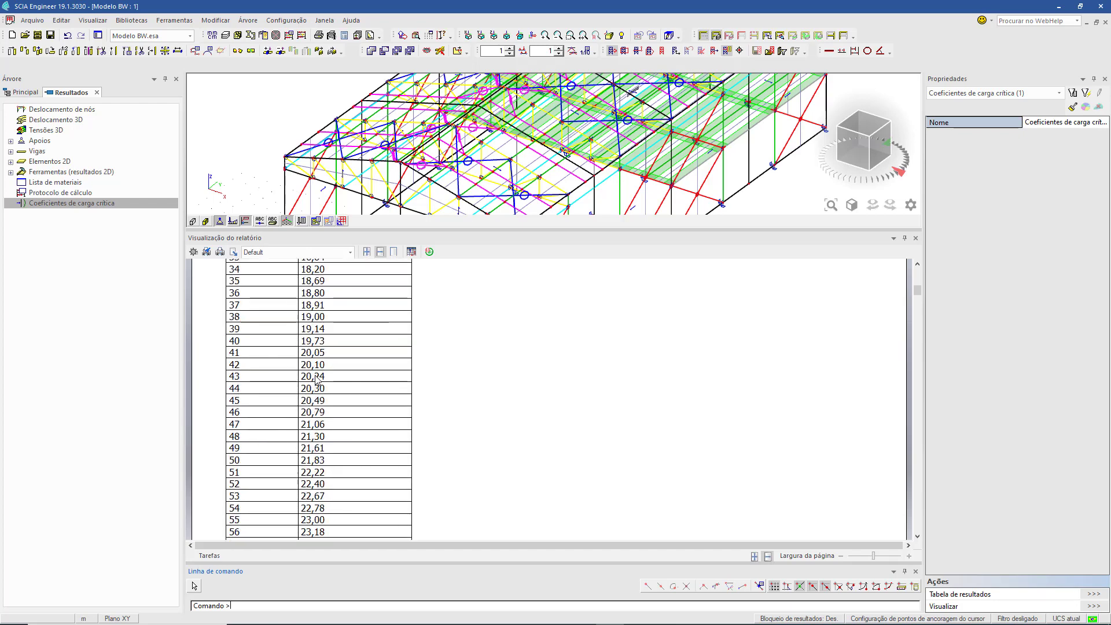
Step: Compare the critical load coefficients per buckling mode of stability combinations S3 and S4, and close the report preview
scroll(317, 380, "down", 7)
scroll(317, 380, "down", 8)
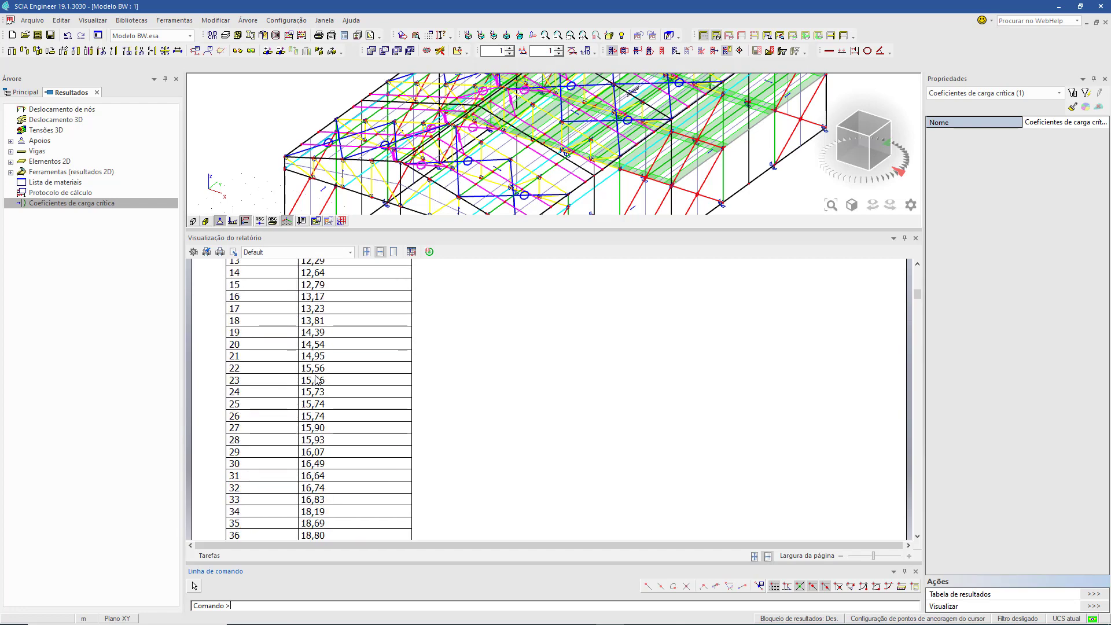
scroll(317, 380, "down", 4)
scroll(317, 380, "up", 14)
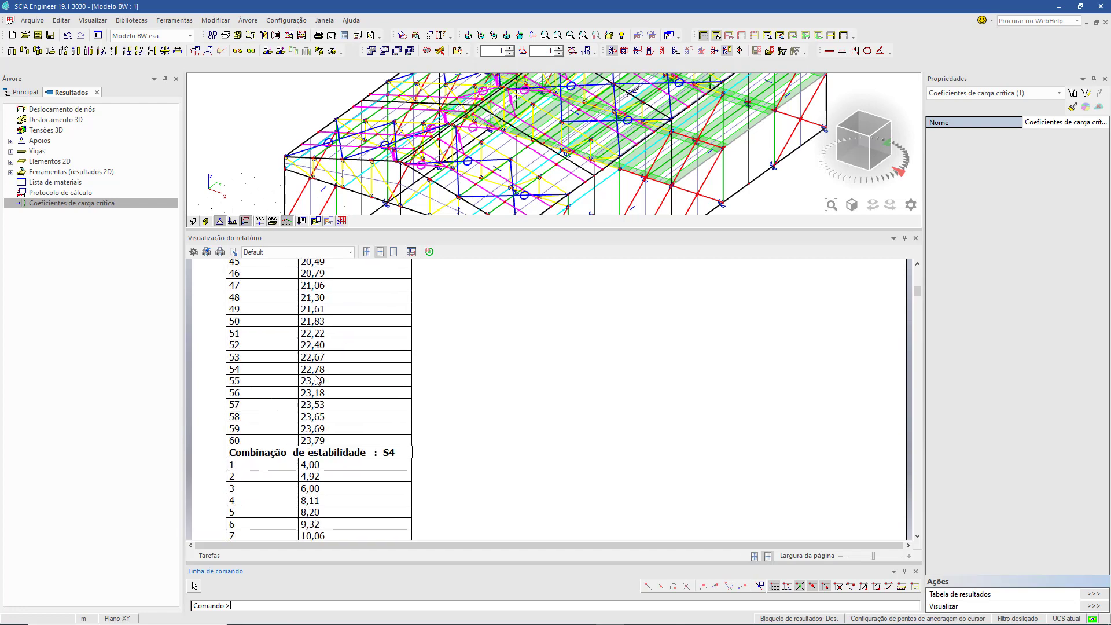
scroll(341, 370, "up", 5)
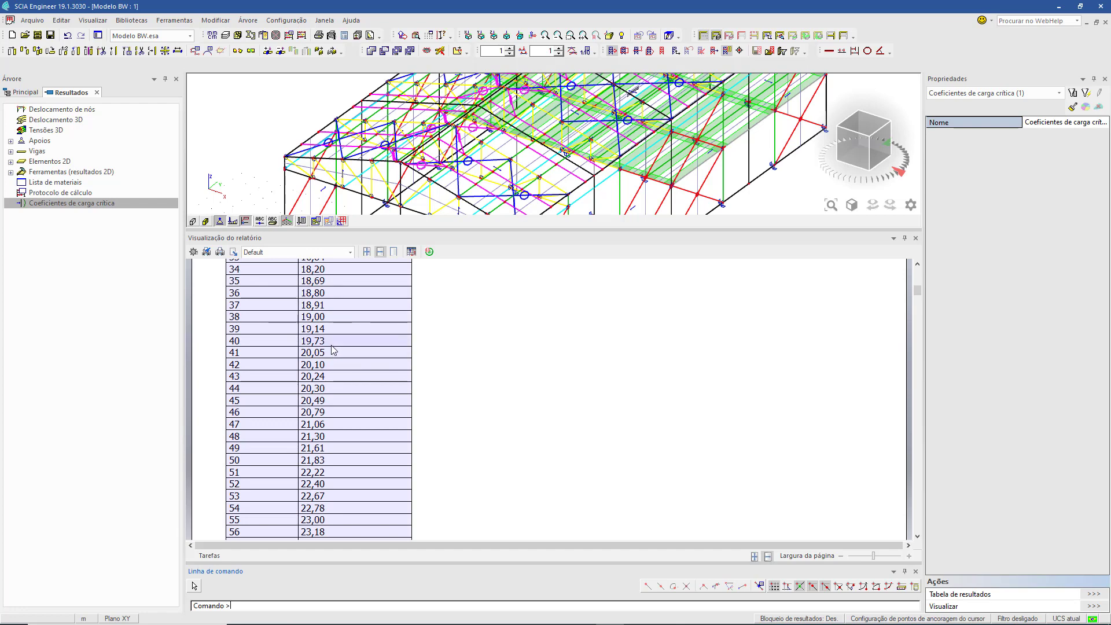
scroll(333, 350, "up", 8)
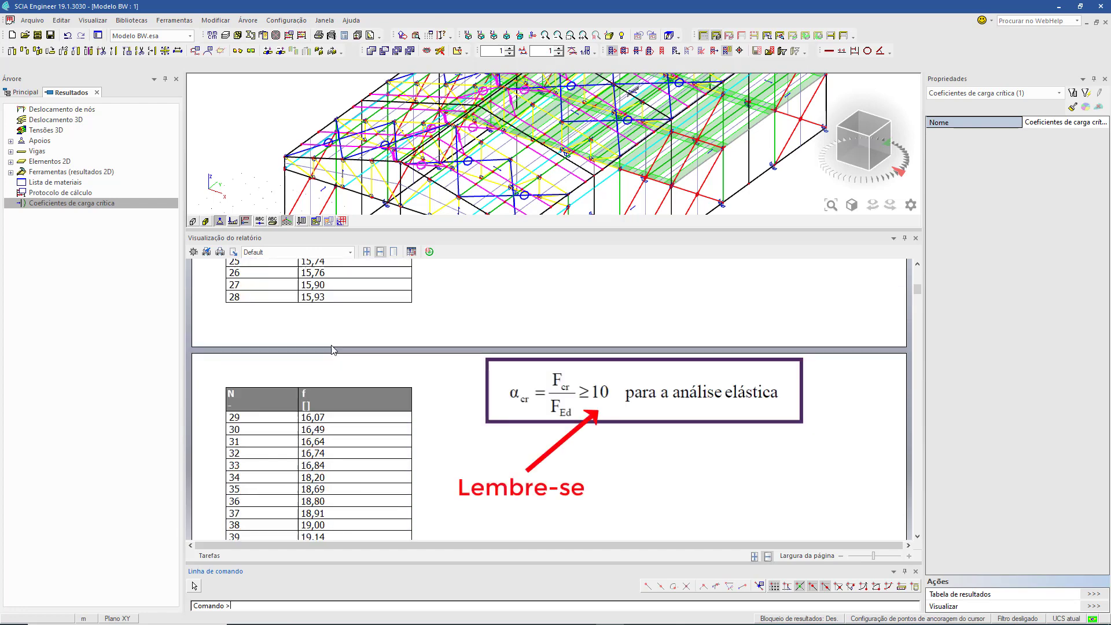
scroll(333, 349, "up", 10)
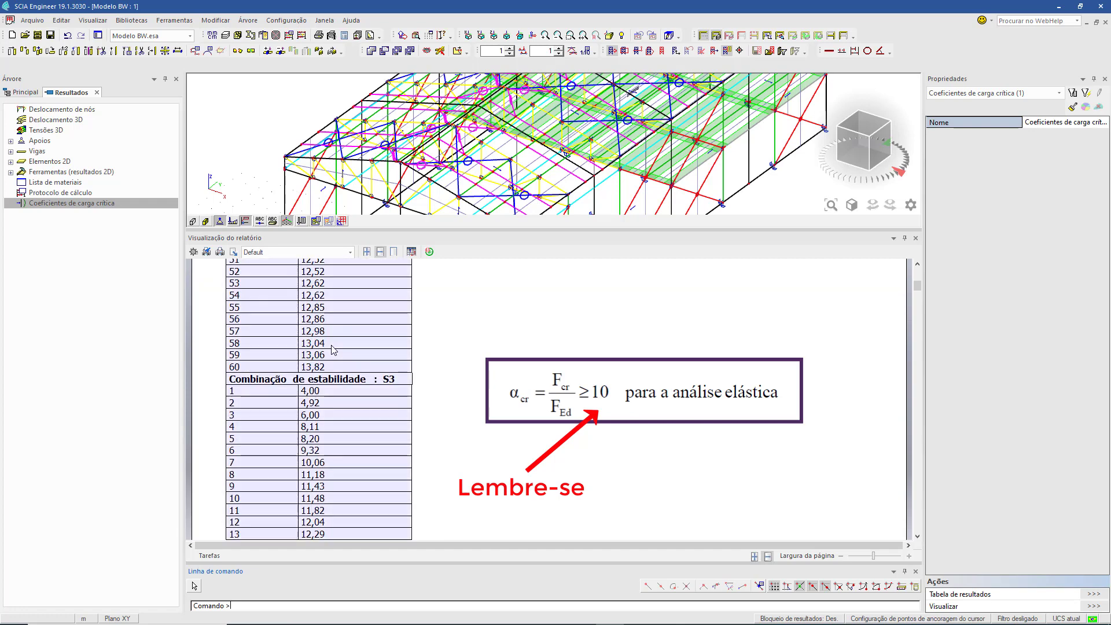
scroll(333, 349, "down", 10)
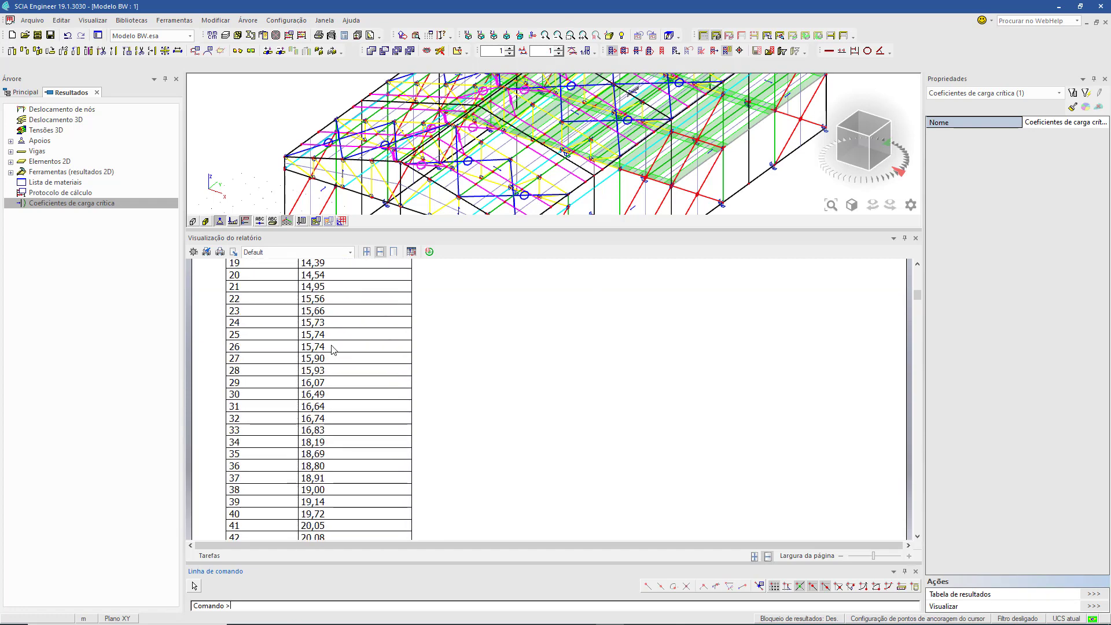
left_click(915, 238)
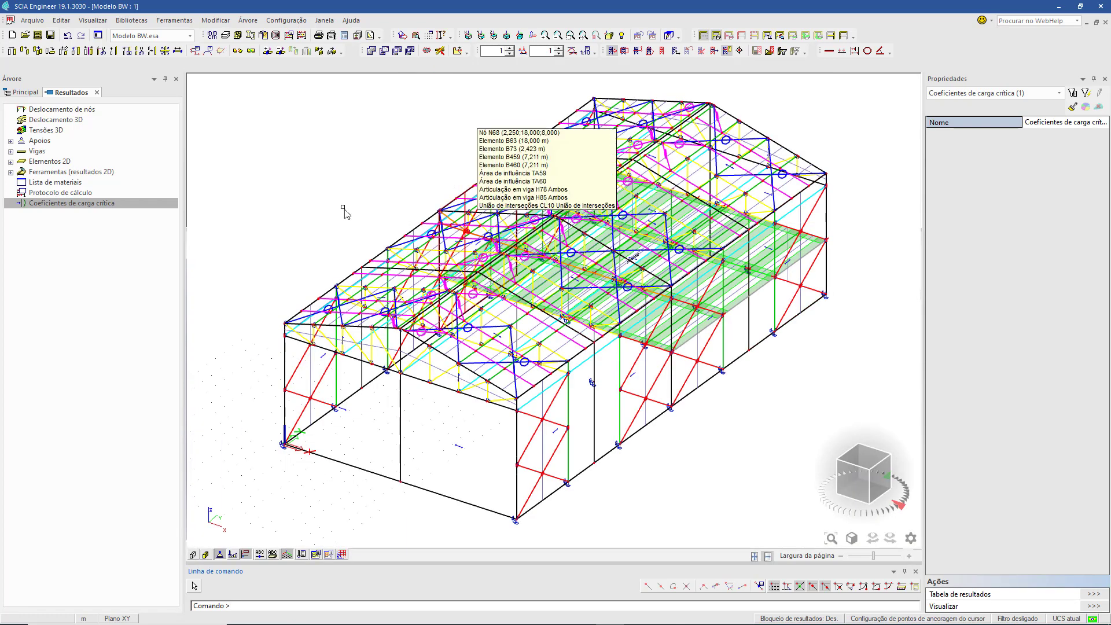
Step: Leave the results and review the load cases and coefficients of stability combinations S18 and S17, then close the manager
left_click(97, 92)
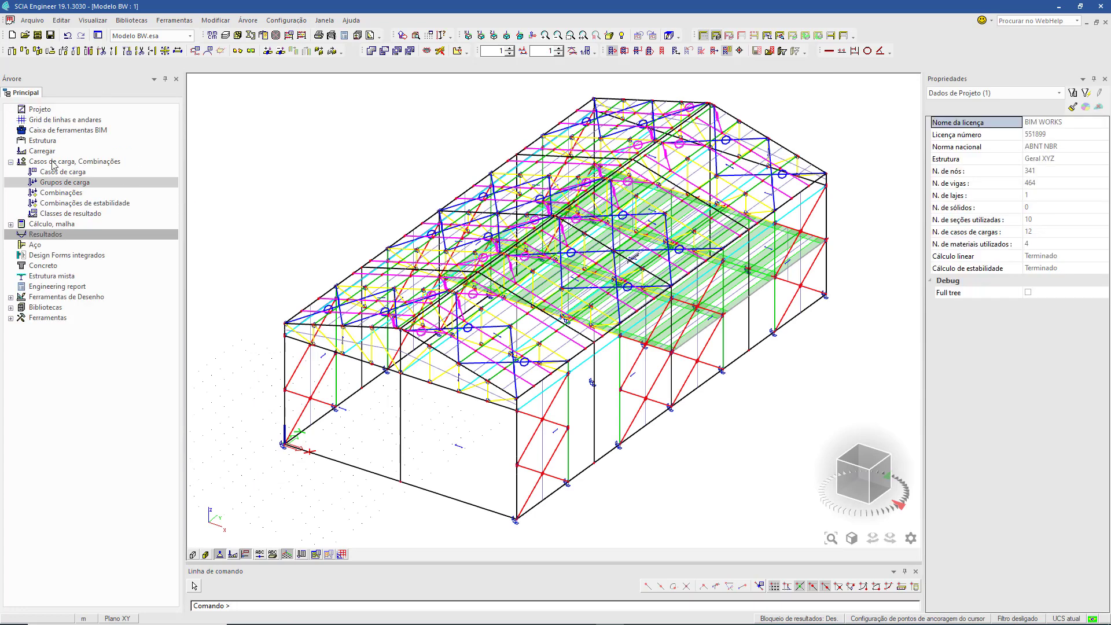
double_click(56, 205)
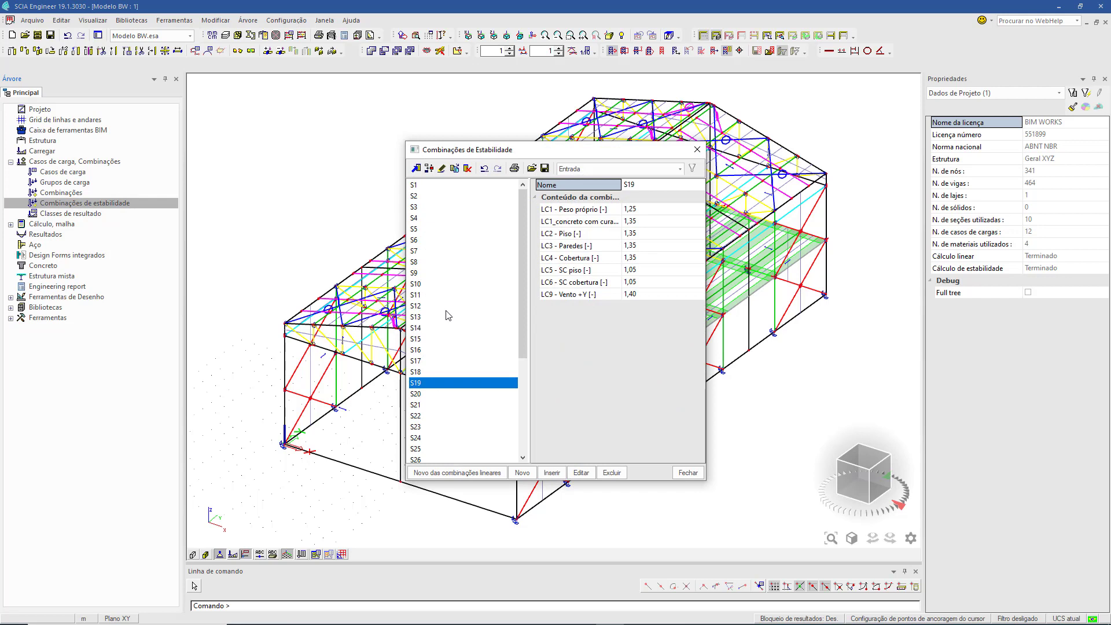
left_click(421, 373)
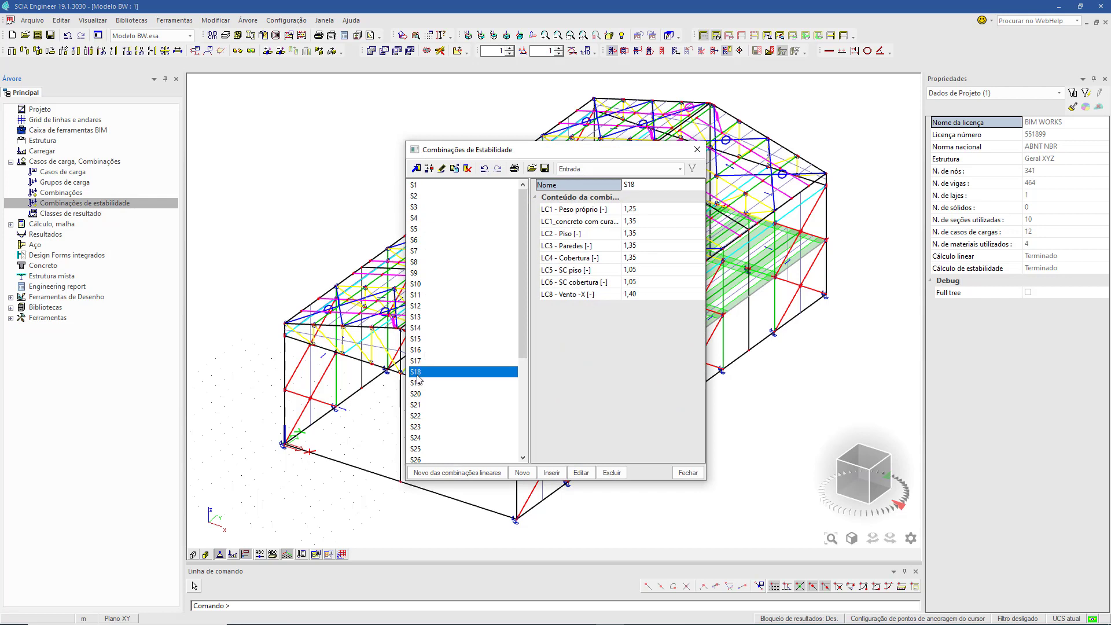
left_click(422, 362)
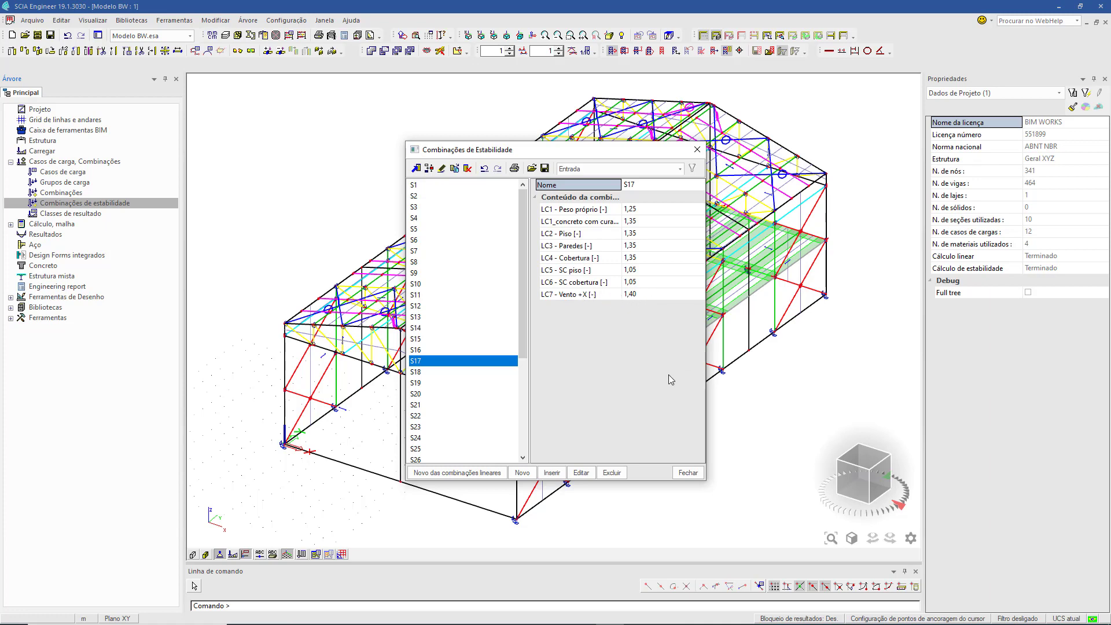
left_click(688, 472)
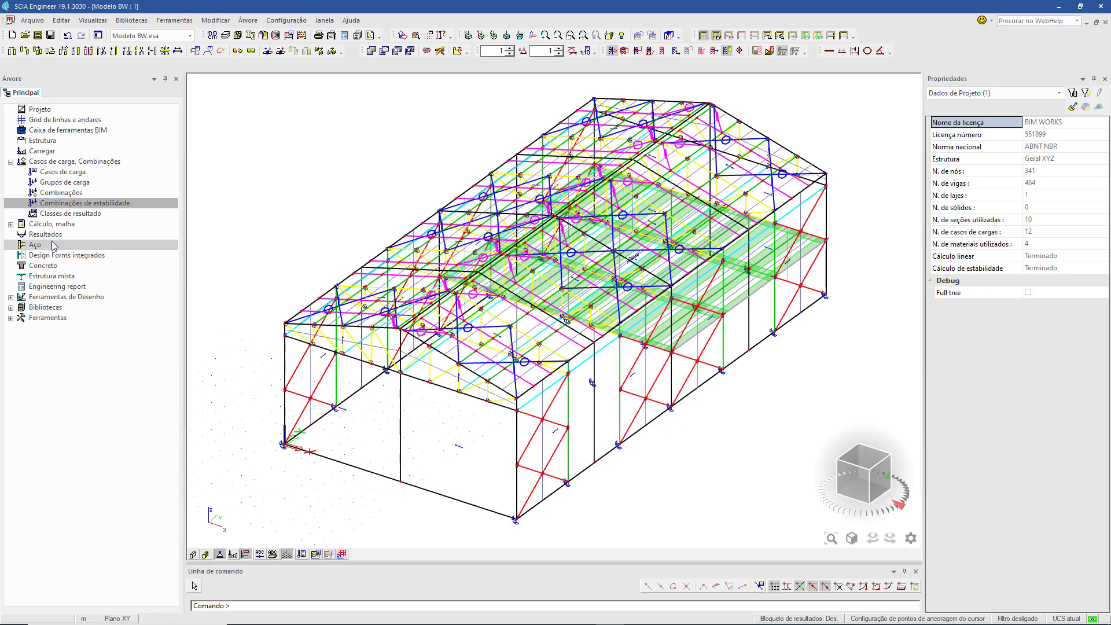
Step: Open the Deslocamento 3D result and disable Desenhar sistema de linha do elemento in the structure view parameters
double_click(49, 234)
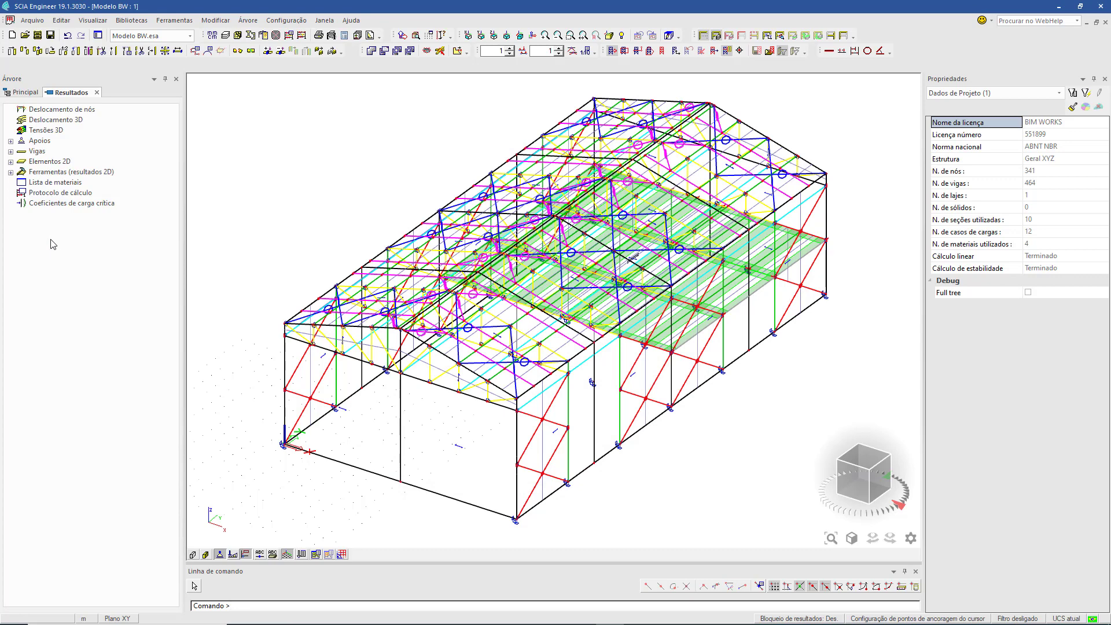
left_click(48, 123)
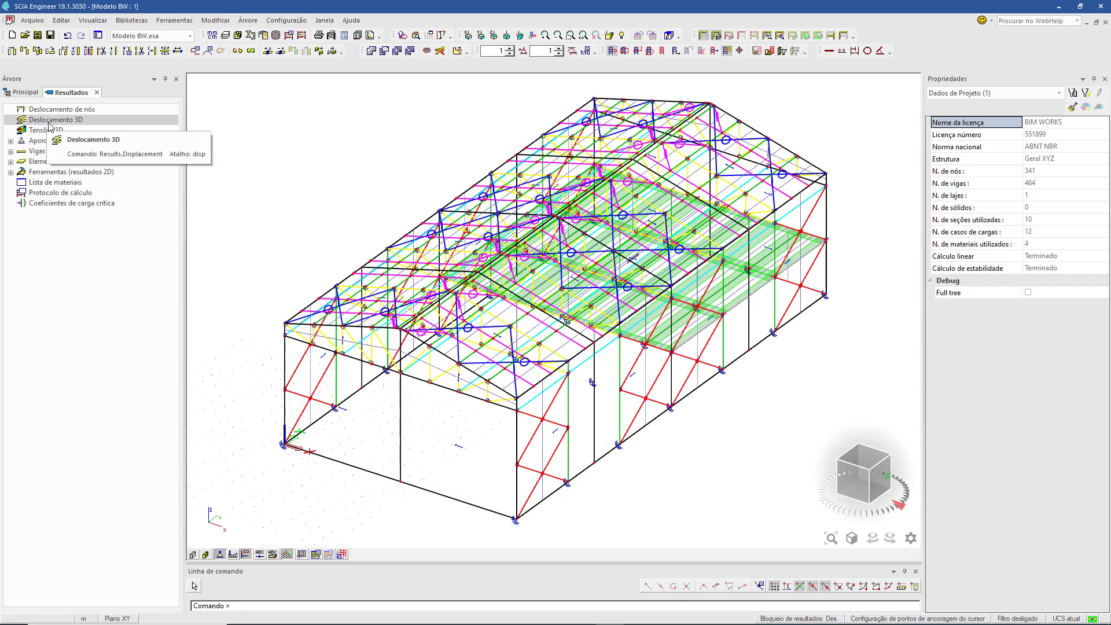
right_click(866, 255)
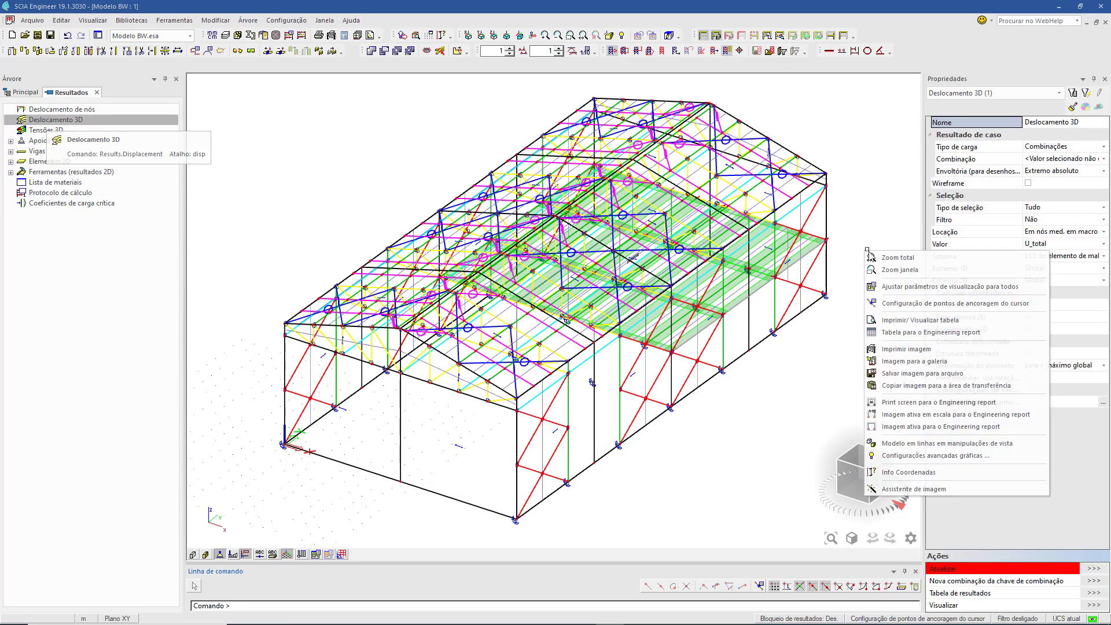
left_click(902, 288)
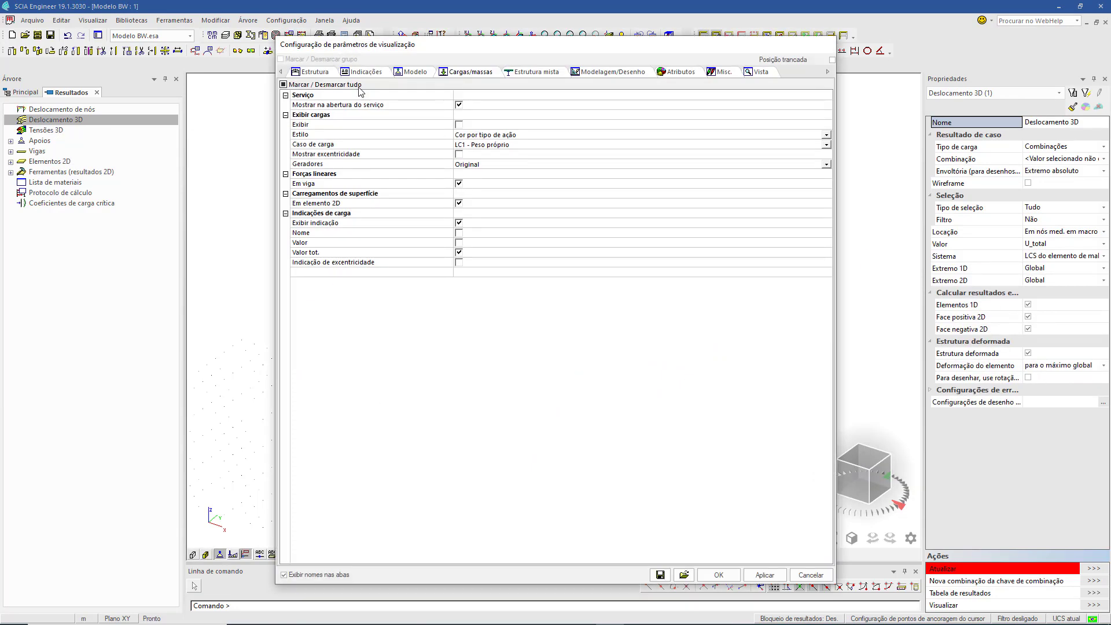
left_click(318, 73)
left_click(463, 137)
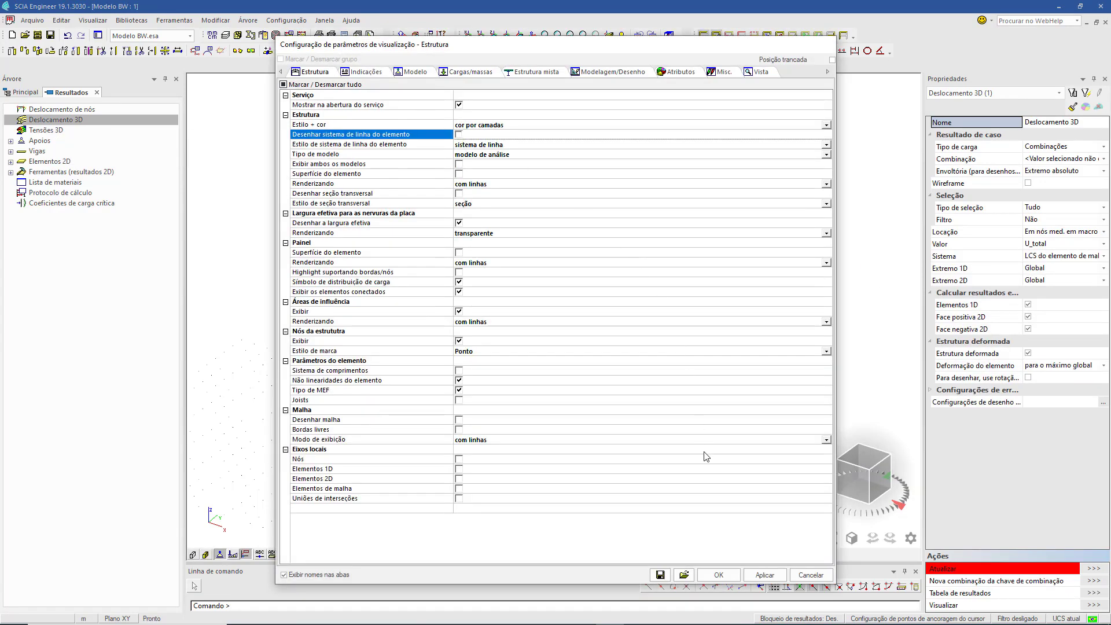
left_click(718, 574)
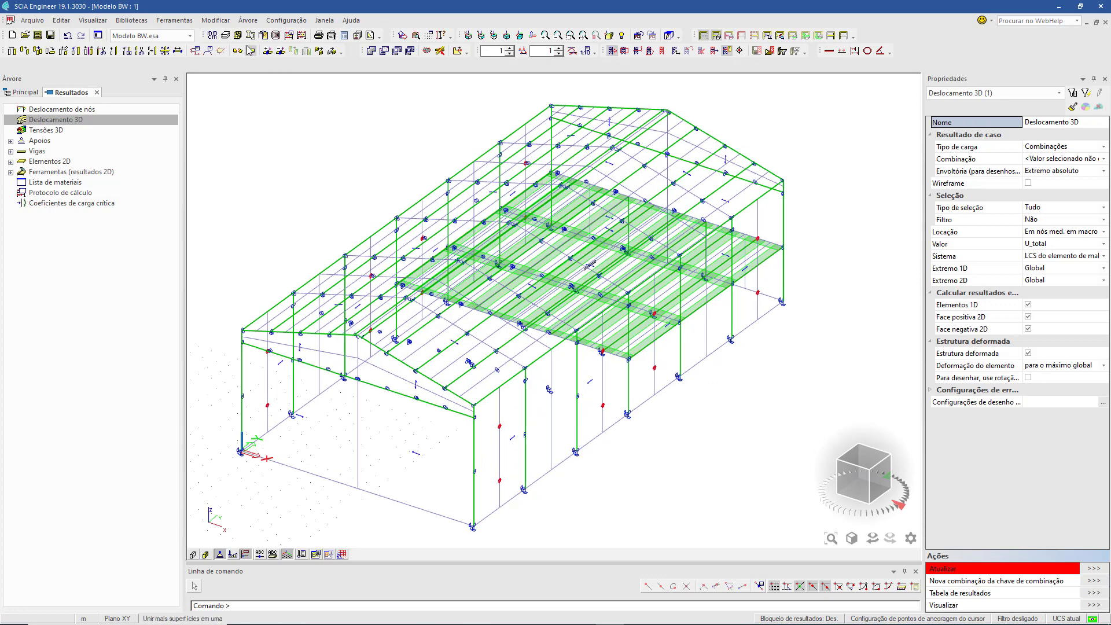
Step: Deactivate the Painel layer in the layer manager and close it
left_click(226, 35)
left_click(490, 274)
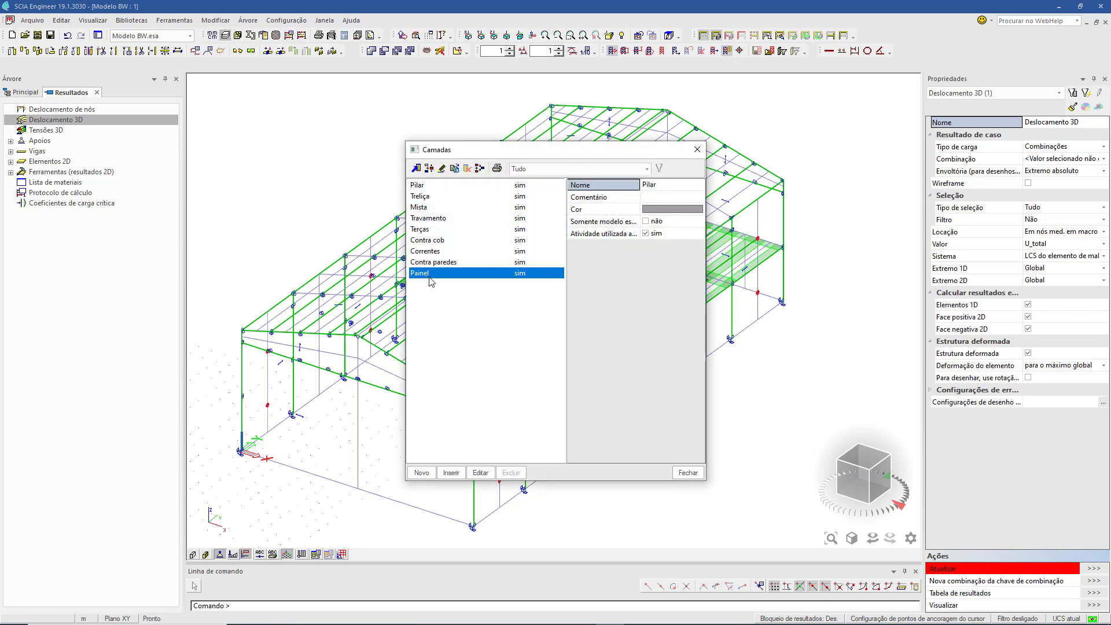
left_click(650, 236)
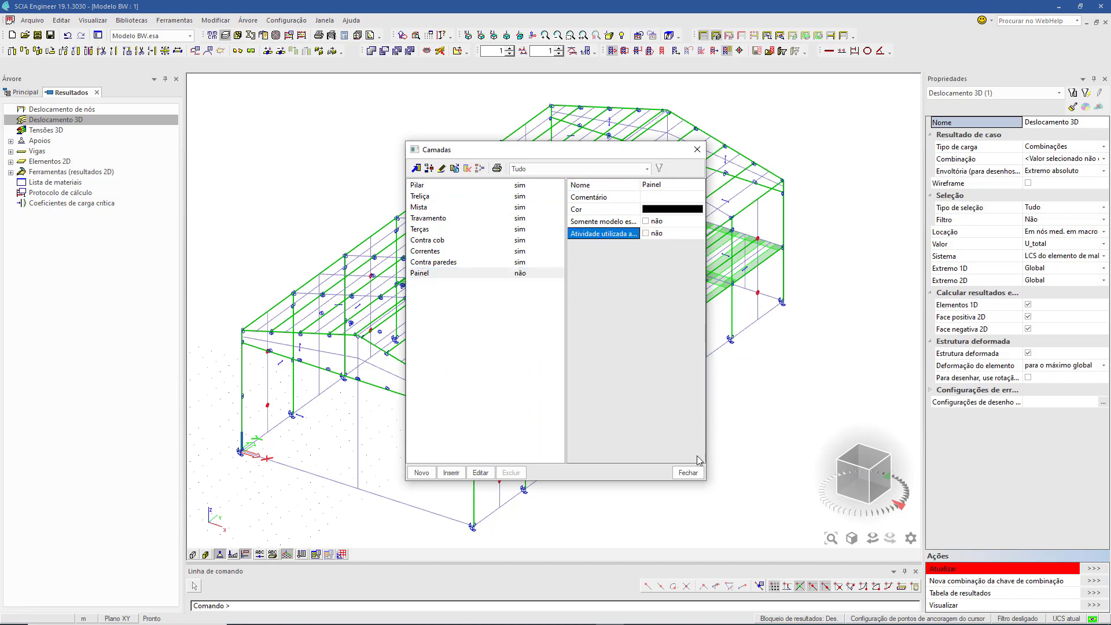
left_click(693, 471)
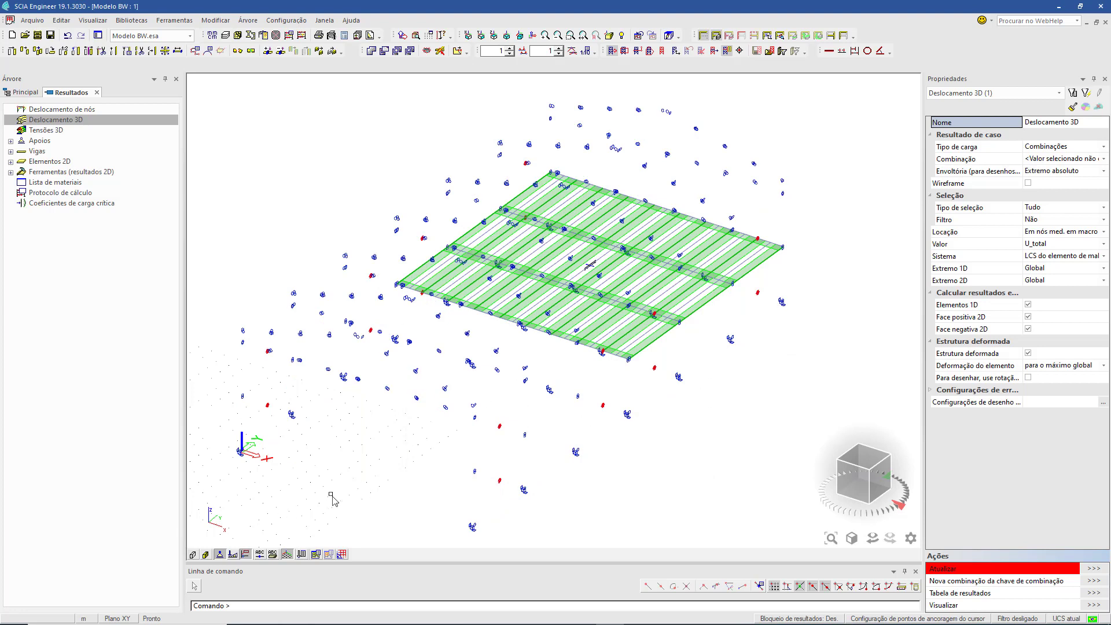
Step: Hide the support symbols and the hinge and other model data symbols in the 3D view
left_click(246, 554)
middle_click_drag(634, 468, 595, 476)
left_click(220, 554)
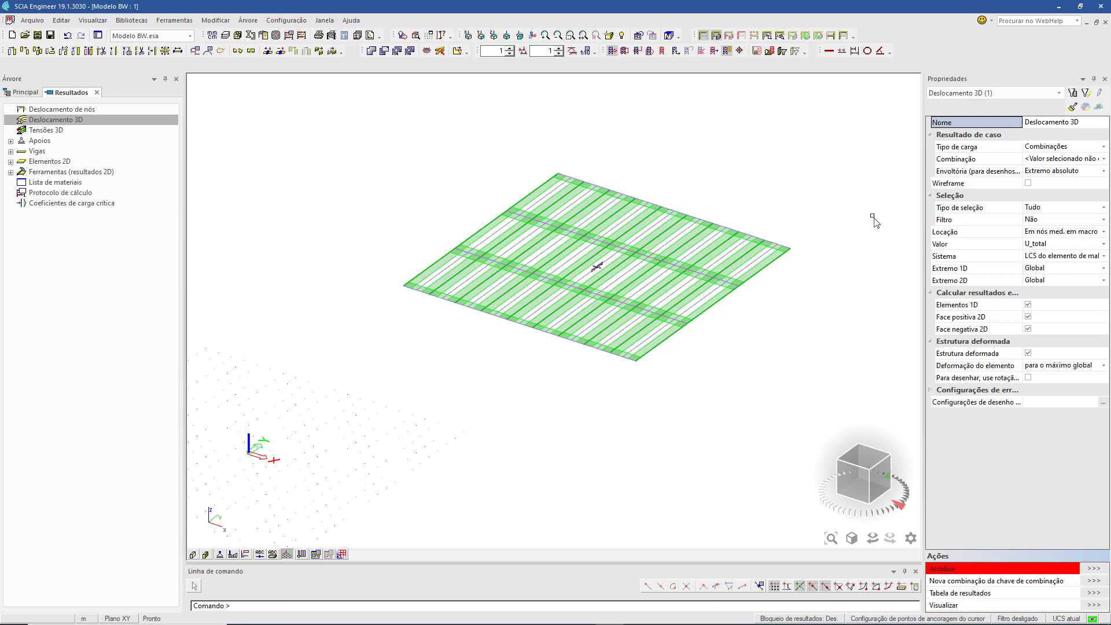
Step: Set the load type of the 3D displacement result to Combinações de estabilidade
left_click(1095, 147)
left_click(1096, 147)
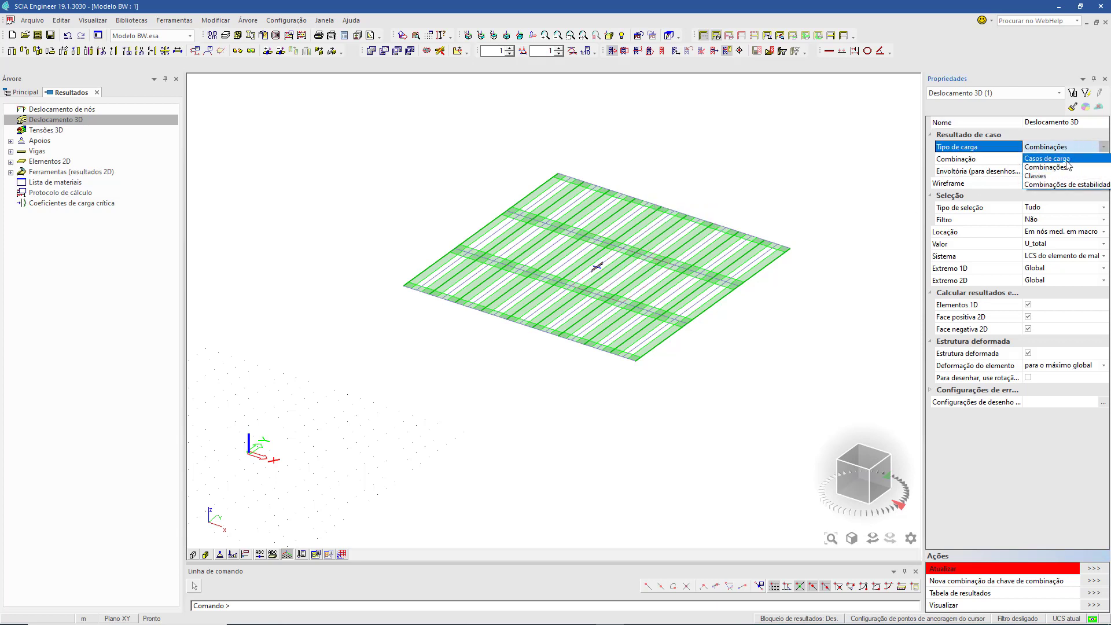
left_click(1057, 184)
Step: Look through the buckling modes of the stability combinations and choose S17/1 - 2,94 for the 3D displacement result
left_click(1079, 160)
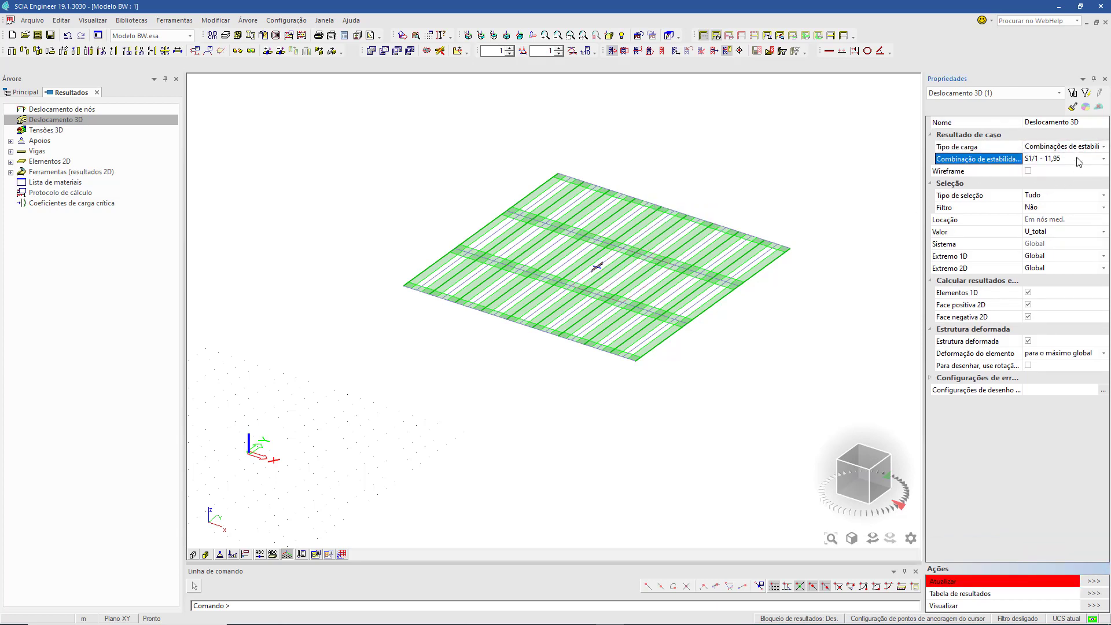
left_click(1079, 161)
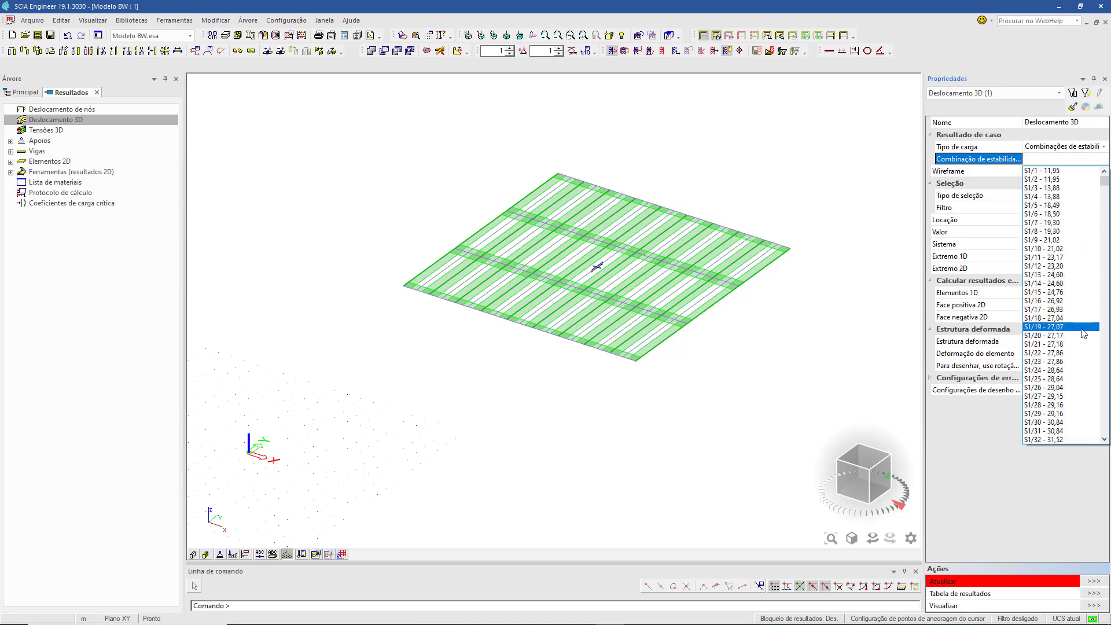
scroll(1082, 332, "down", 4)
scroll(1082, 332, "down", 15)
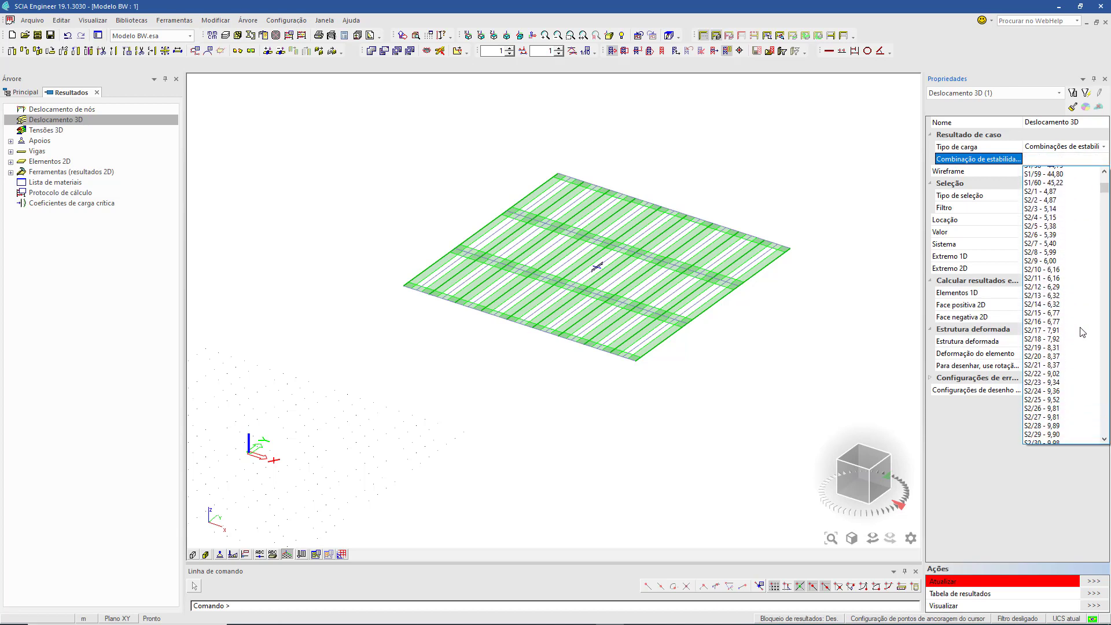
scroll(1082, 332, "down", 20)
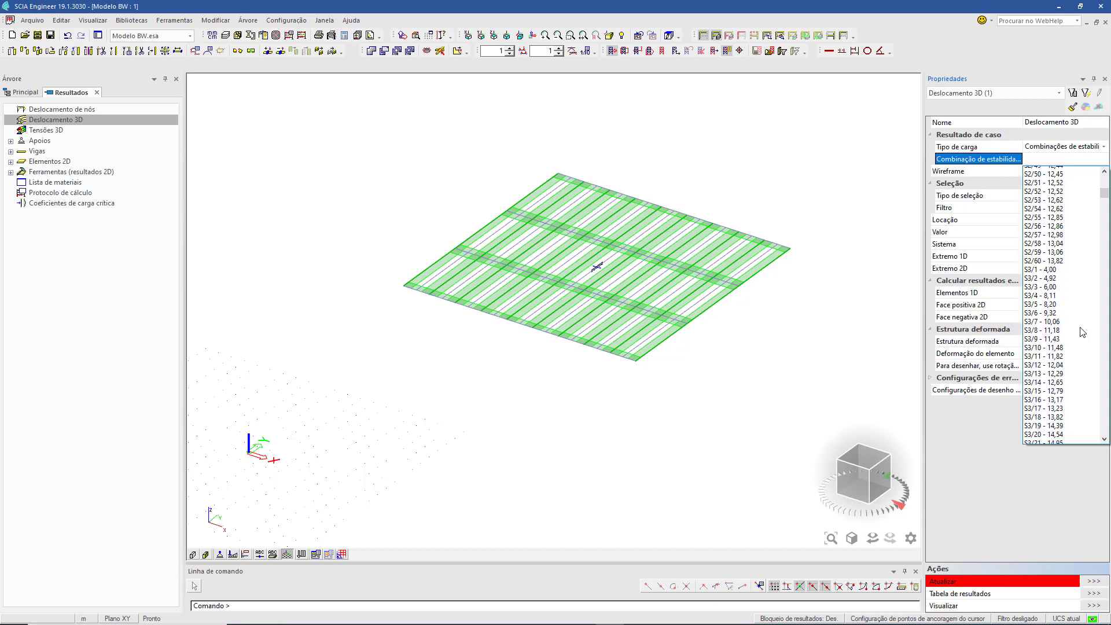
scroll(1079, 315, "down", 13)
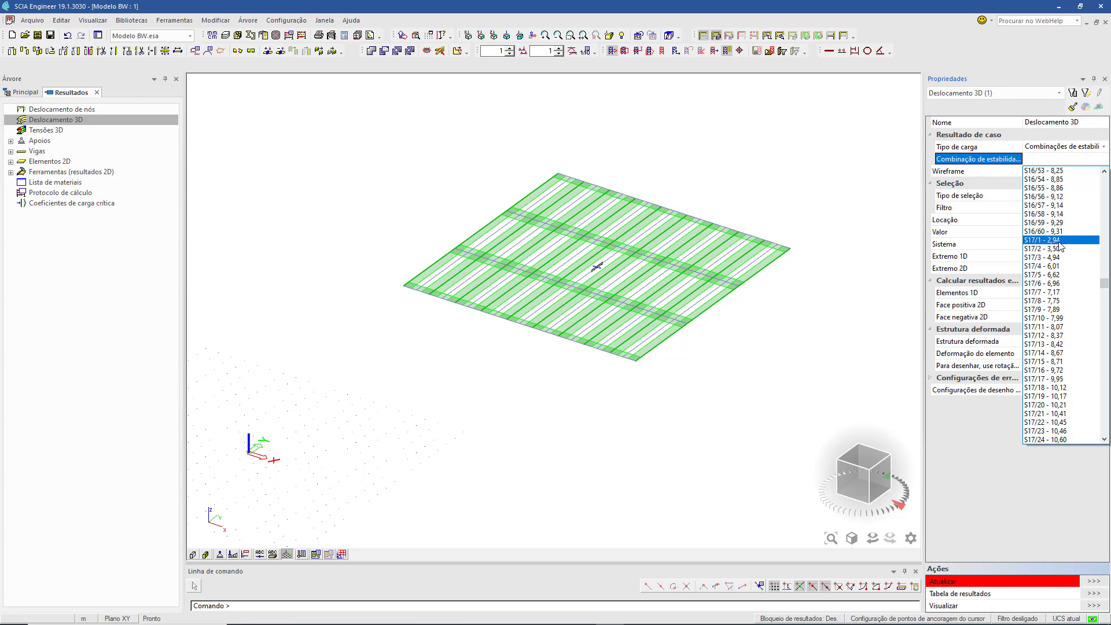
scroll(1064, 258, "down", 4)
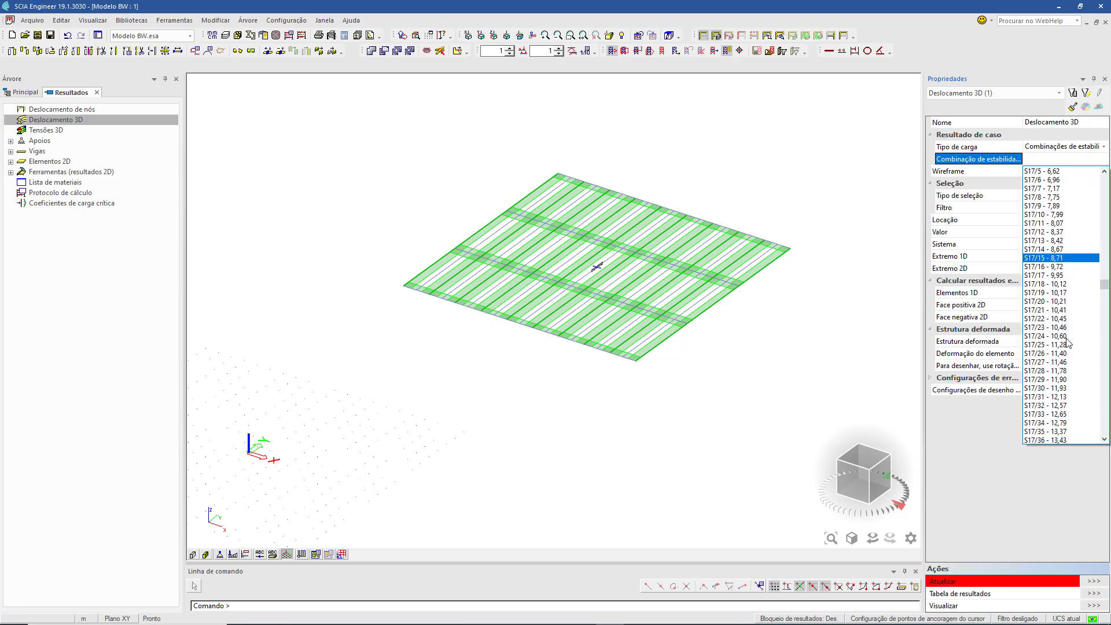
scroll(1067, 343, "down", 5)
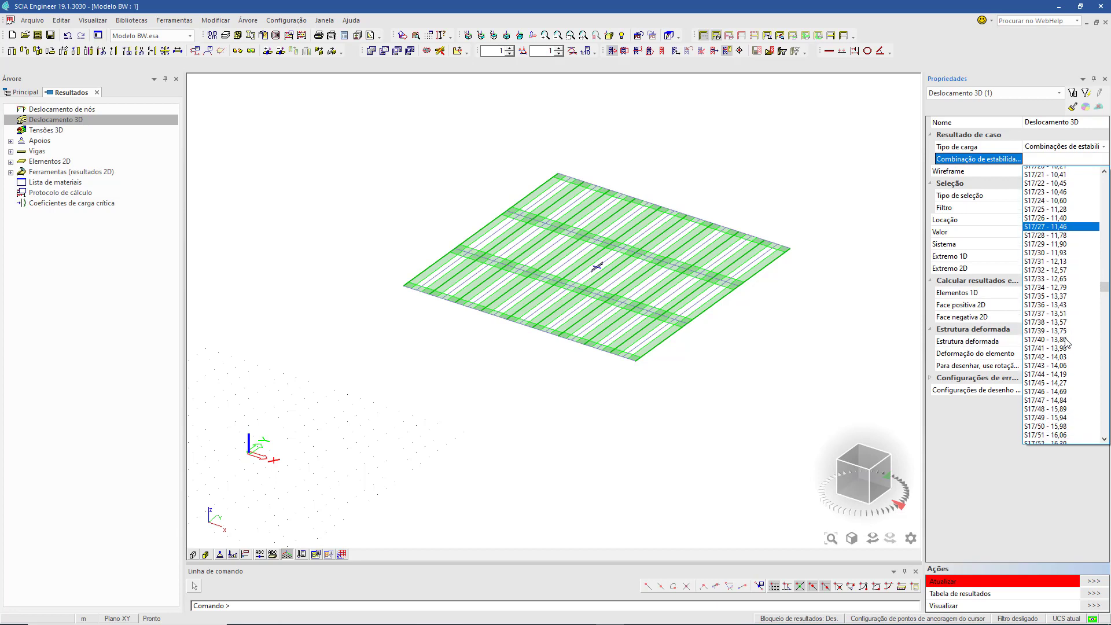
scroll(1067, 343, "down", 5)
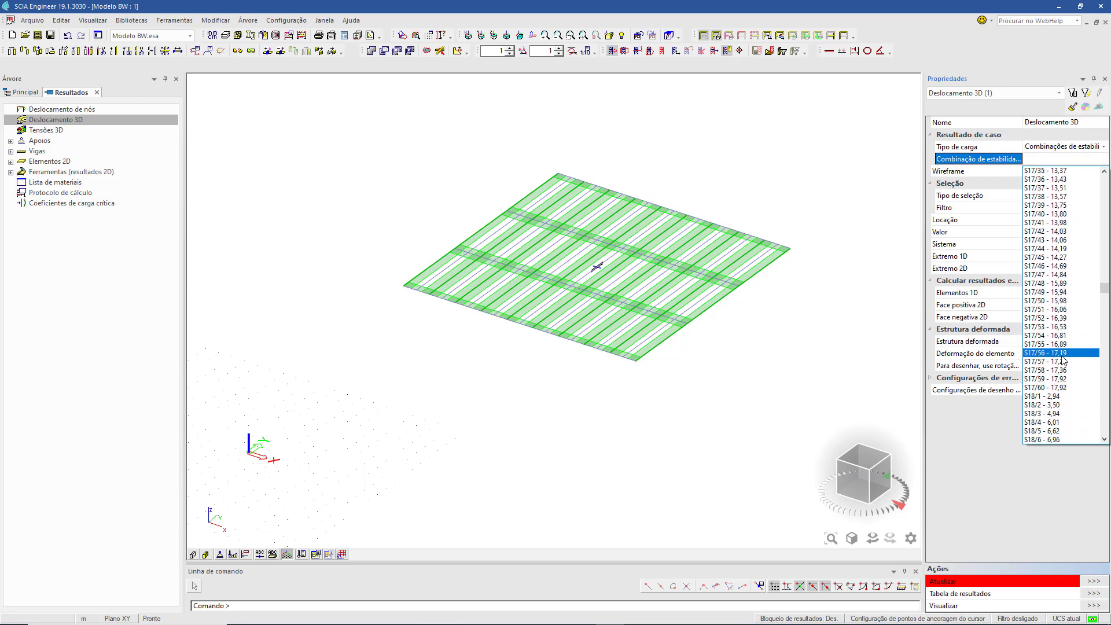
scroll(1069, 347, "up", 4)
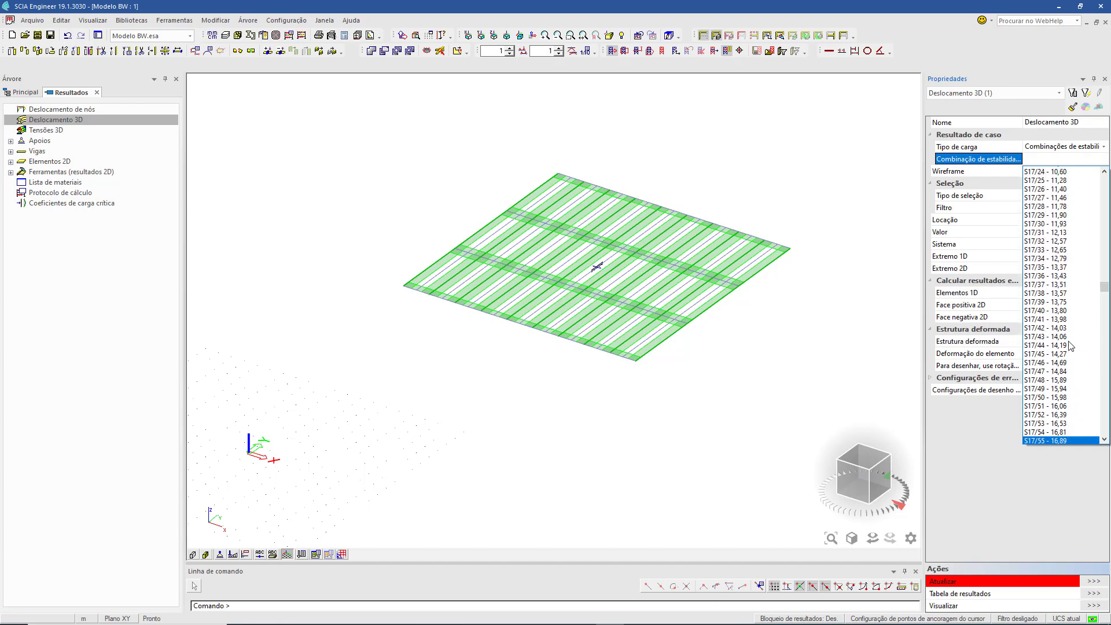
scroll(1070, 346, "up", 7)
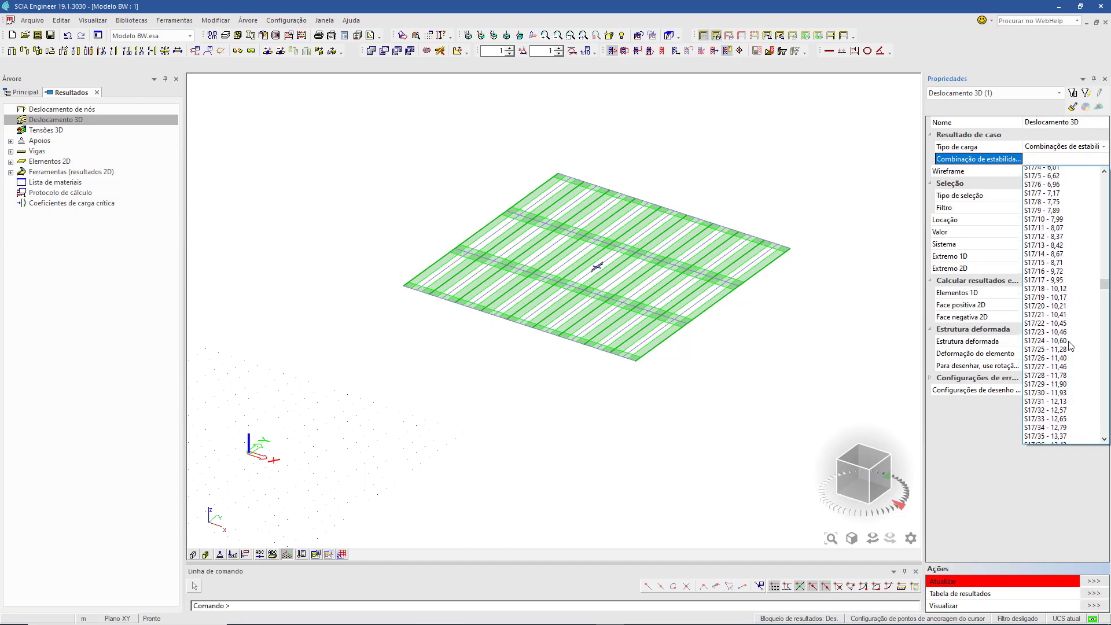
scroll(1070, 346, "up", 3)
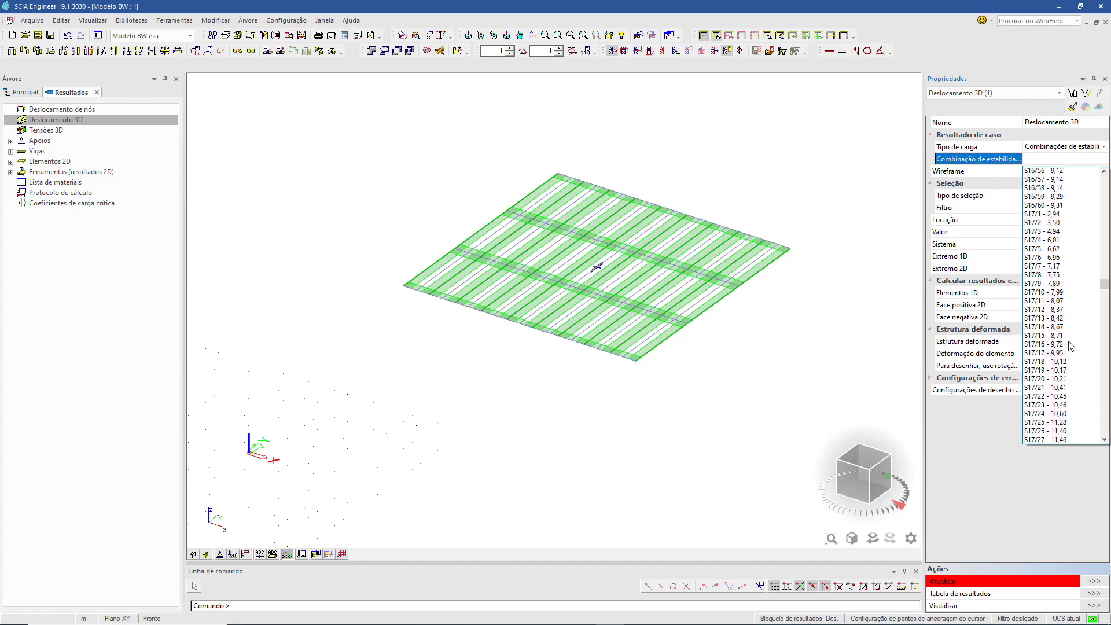
left_click(1050, 214)
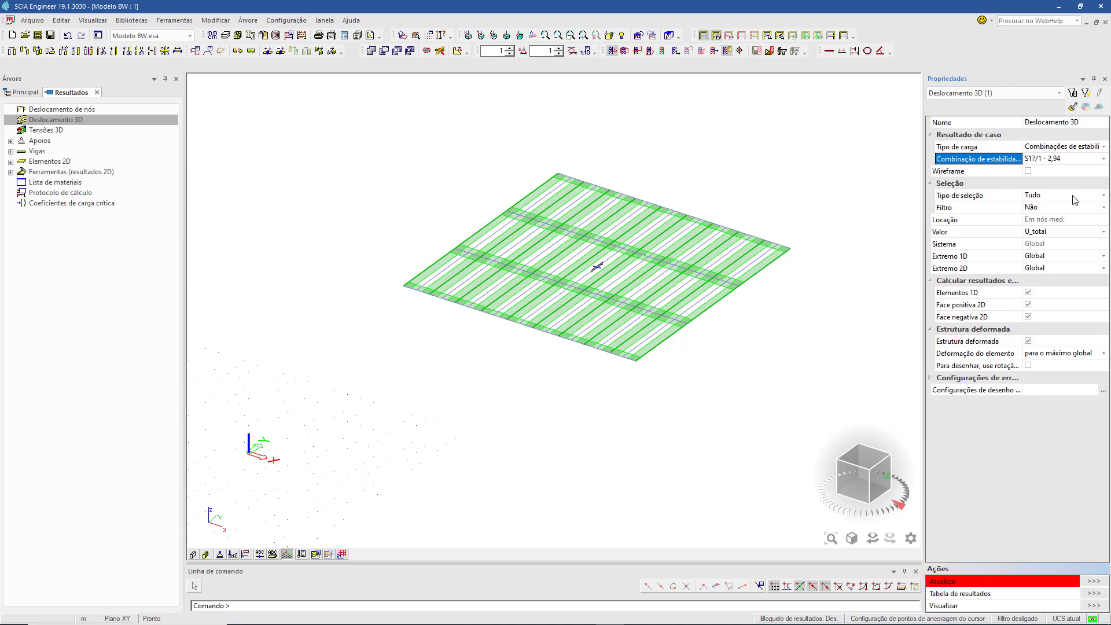
Step: Enable Wireframe for the 3D displacement result and plot it for the stability combinations S17/1 - 2,94 and S17/5 - 6,62
left_click(1027, 172)
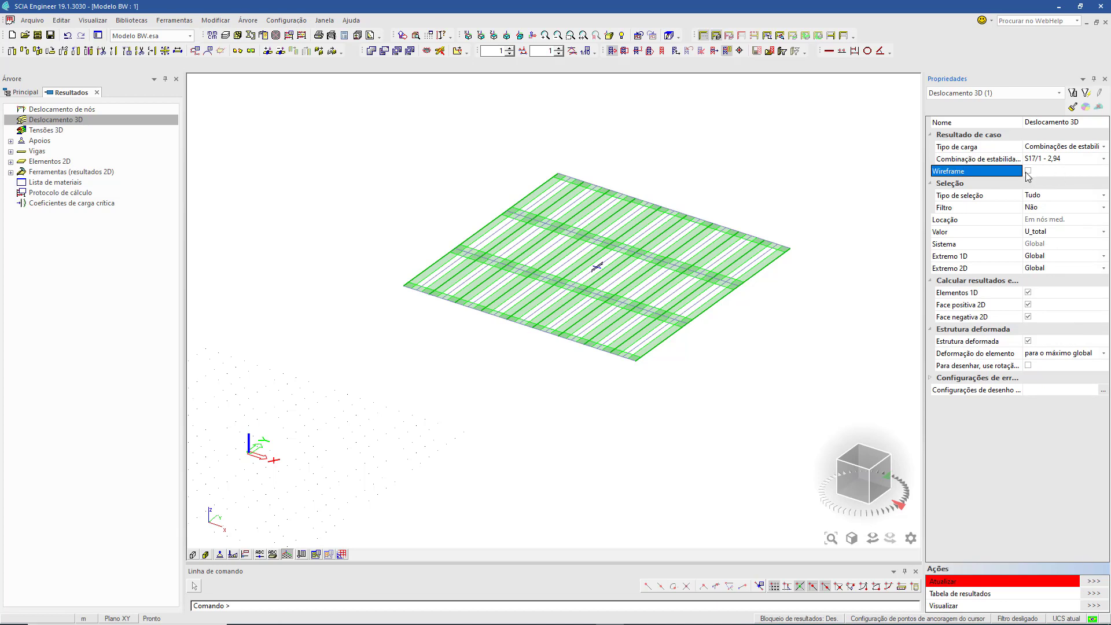
left_click(1099, 583)
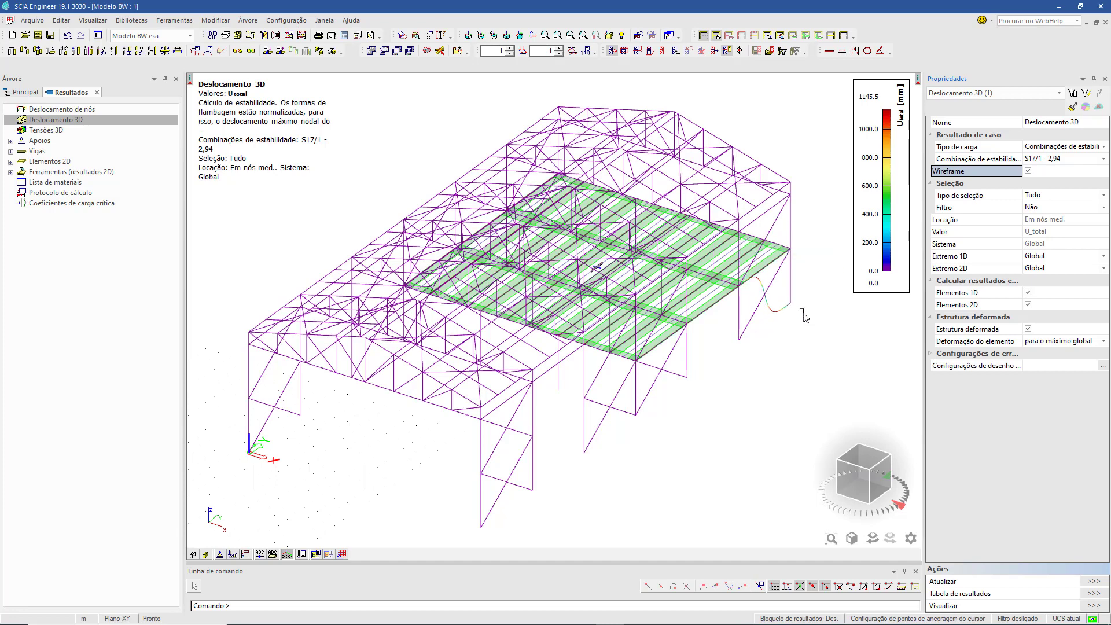
left_click(1073, 163)
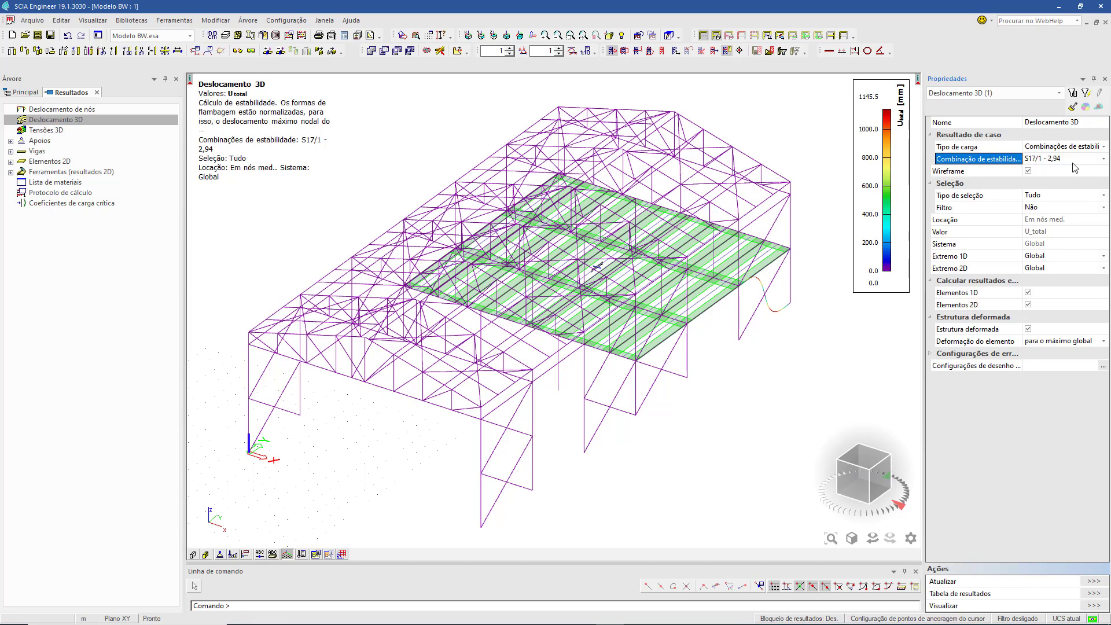
left_click(1073, 164)
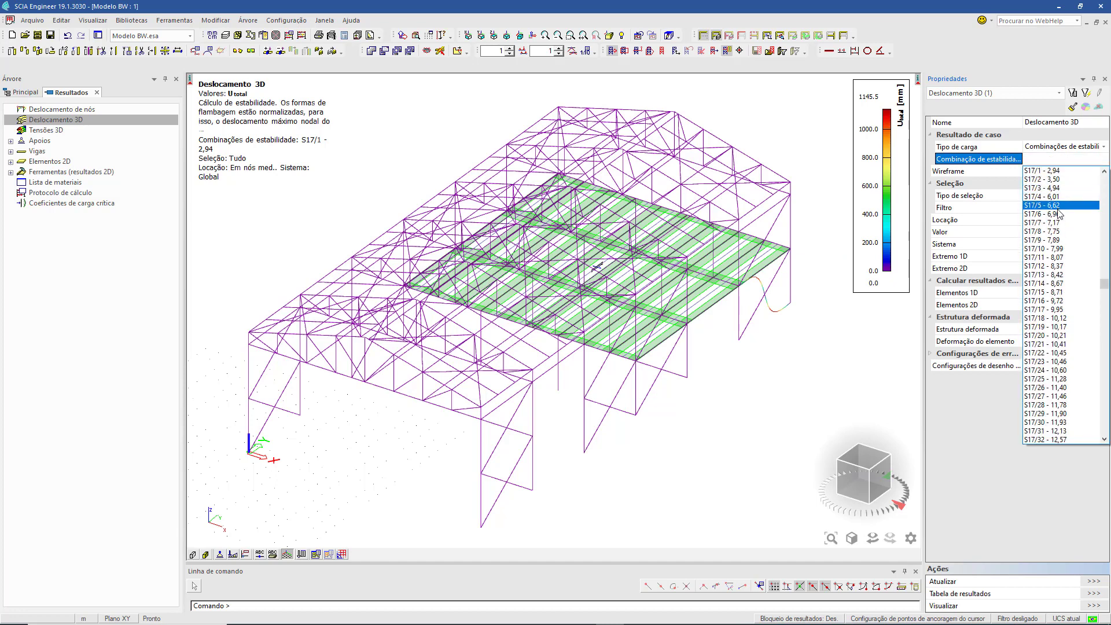
left_click(1058, 206)
left_click(1102, 579)
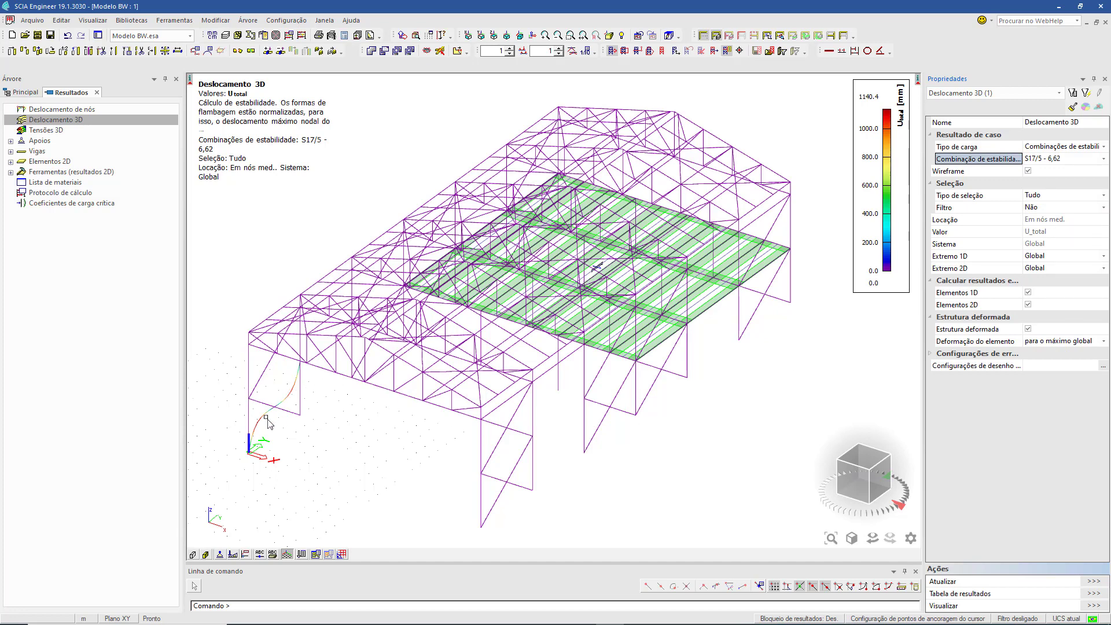
Step: Plot the 3D displacement for buckling mode S17/9 - 7,89 and set the result drawing scale to 2
left_click(1067, 164)
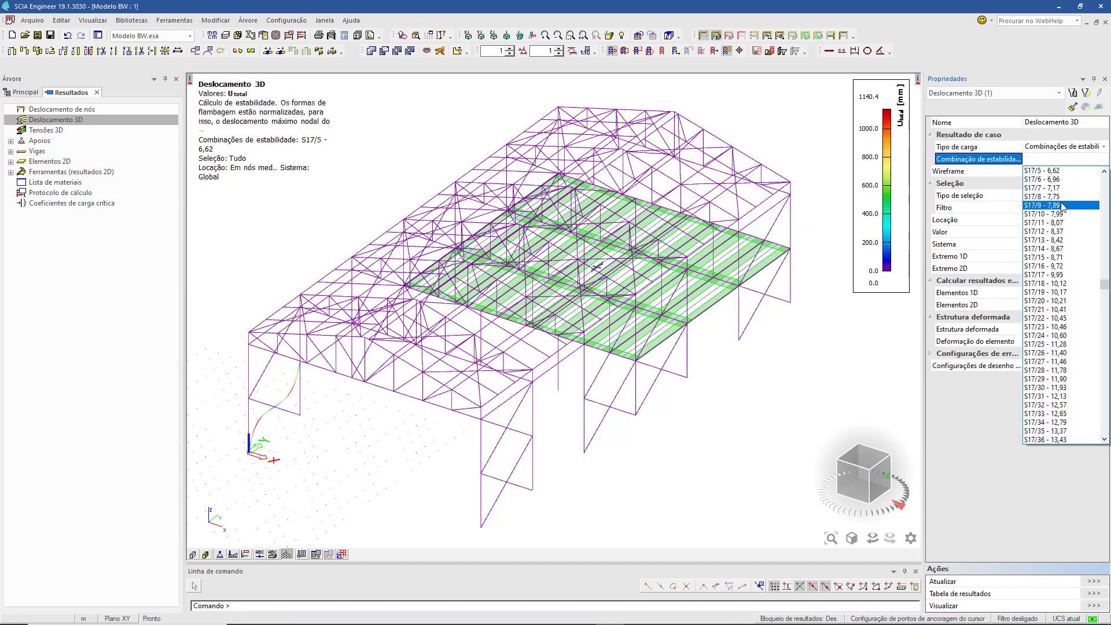
left_click(1063, 205)
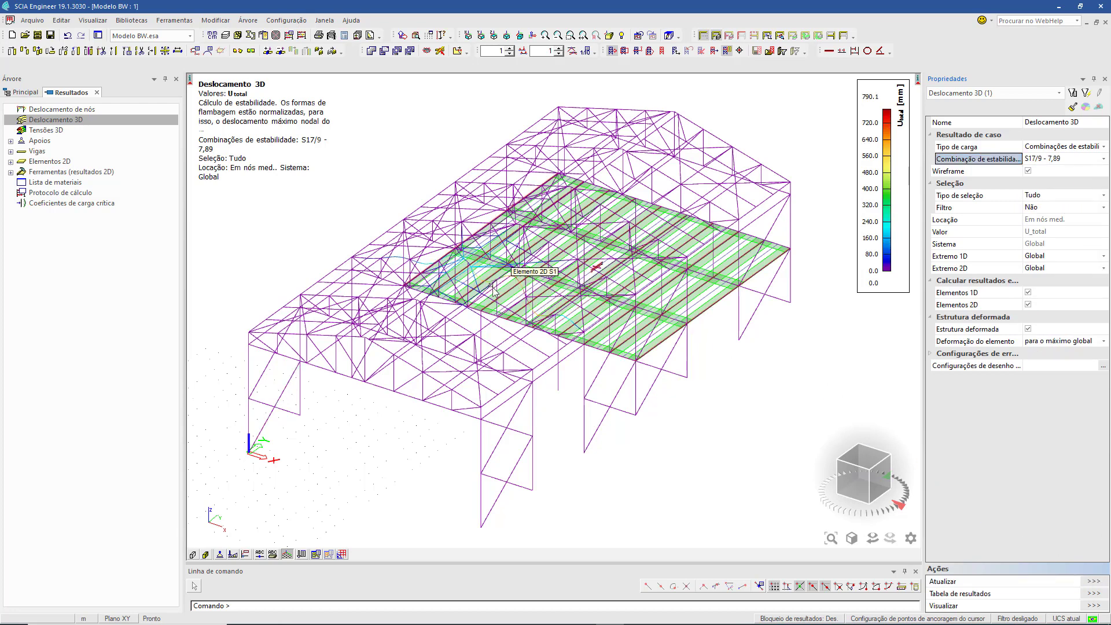
scroll(558, 298, "up", 4)
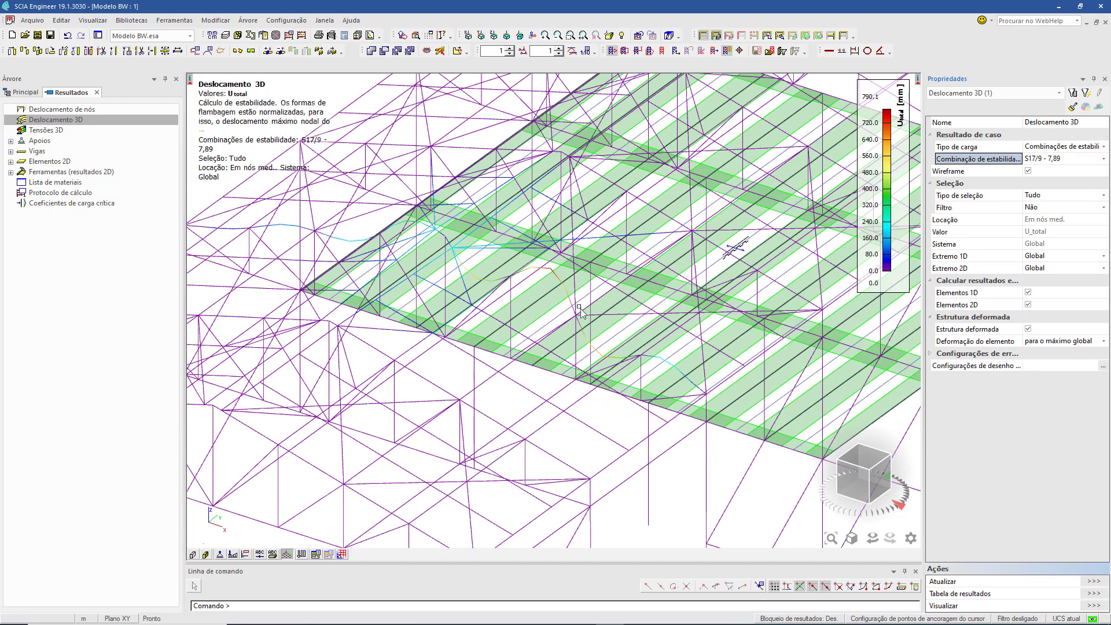
scroll(397, 234, "down", 5)
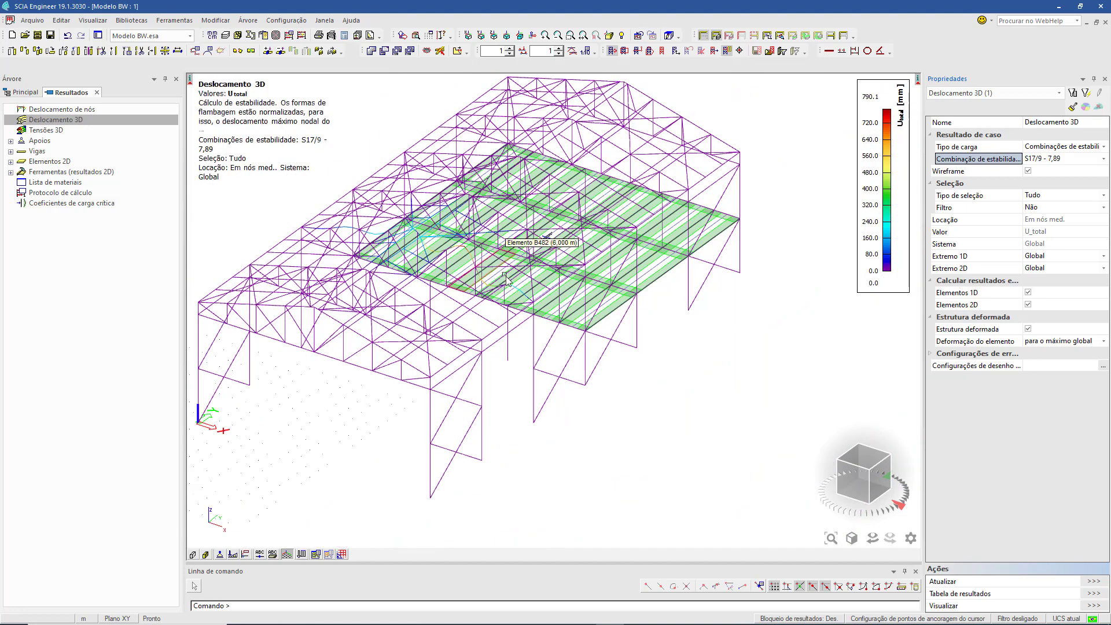
scroll(558, 51, "up", 3)
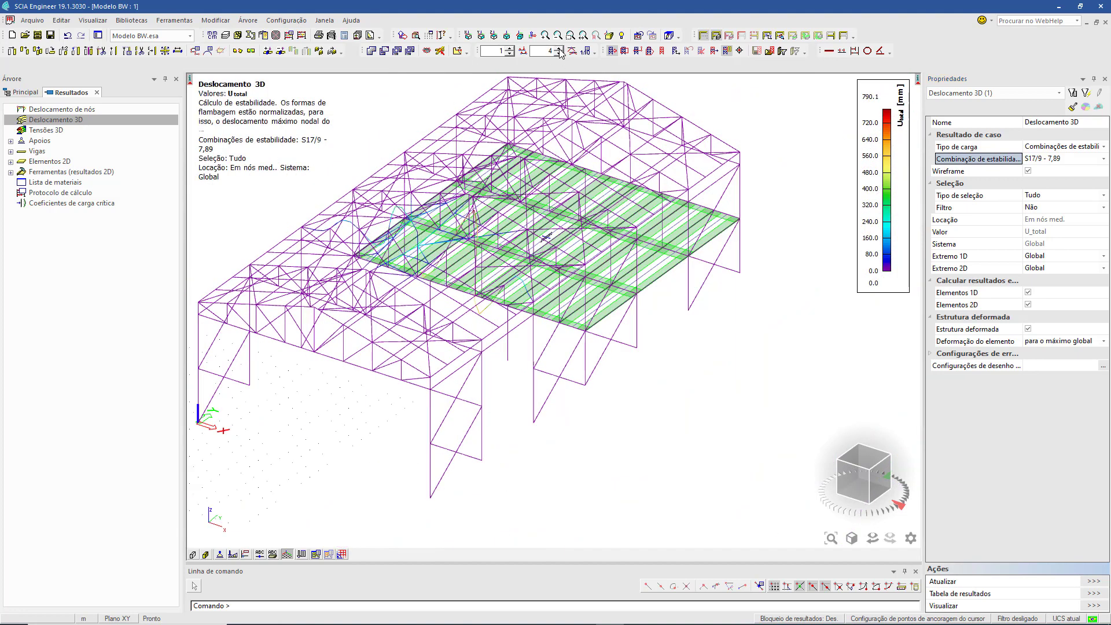
scroll(559, 55, "down", 2)
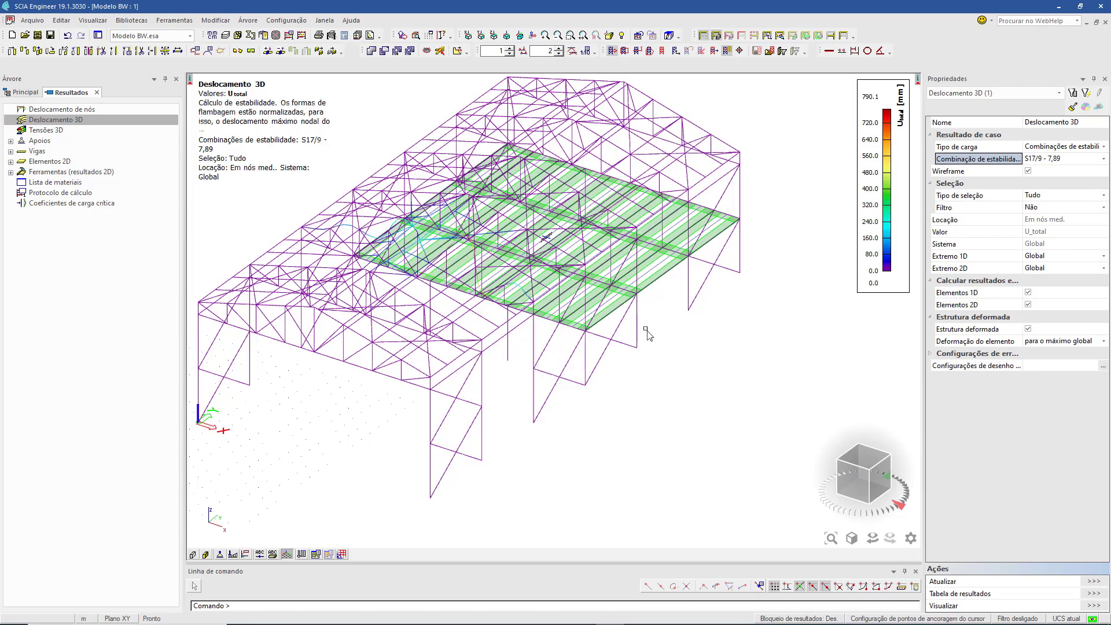
right_click_drag(642, 333, 570, 311, "ctrl")
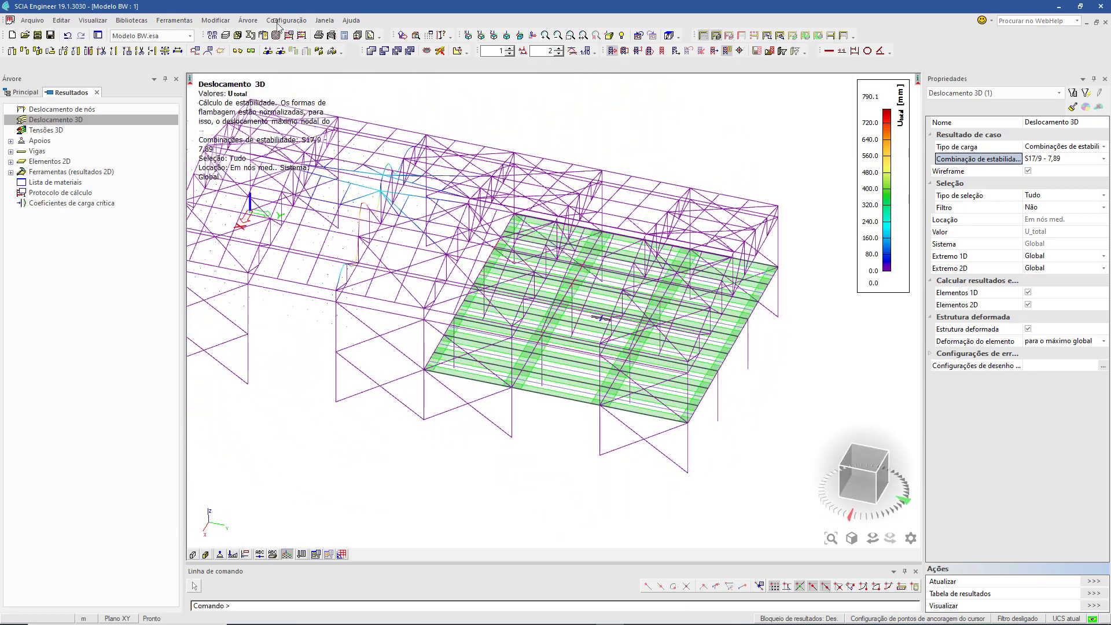
Step: Play the animation of buckling mode S17/9 - 7,89, examine the deforming members, and close the animation window
left_click(88, 20)
left_click(101, 110)
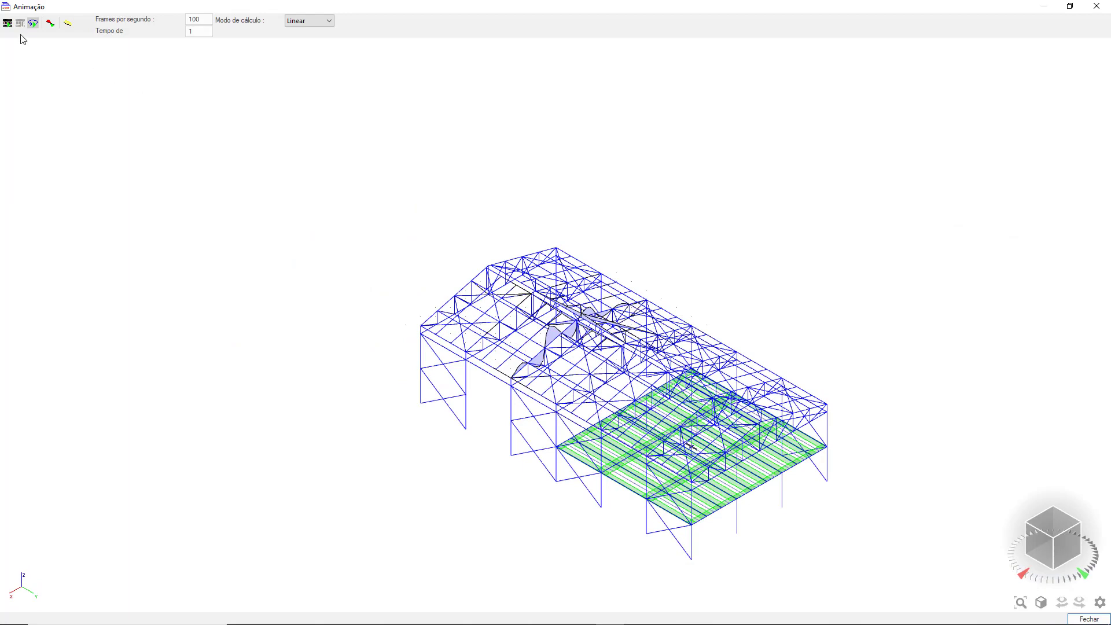
left_click(7, 23)
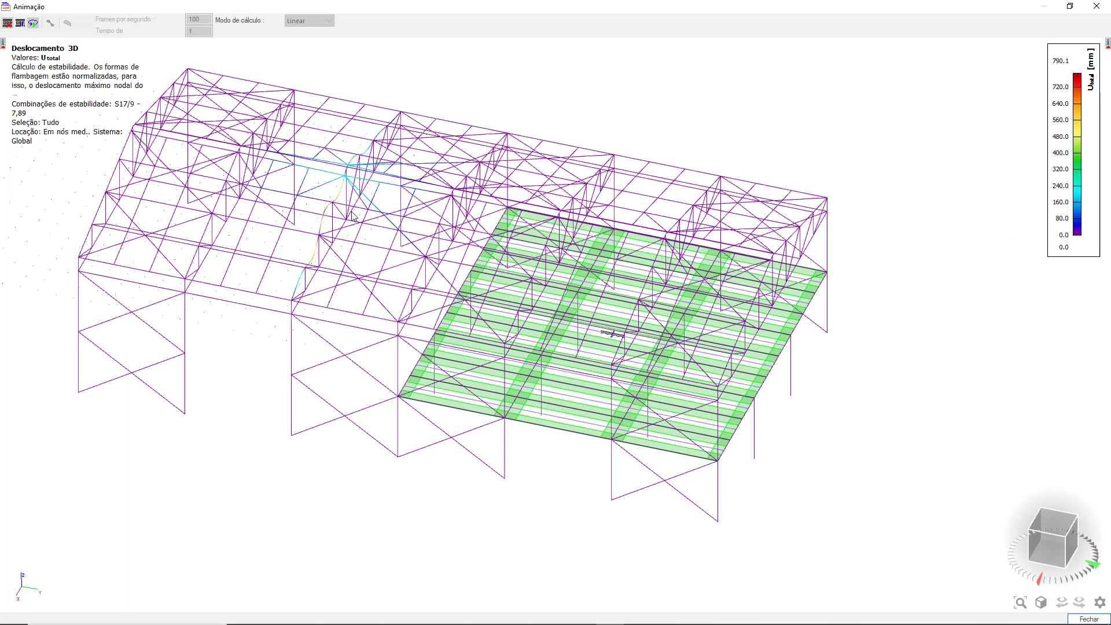
middle_click_drag(354, 214, 373, 310, "ctrl")
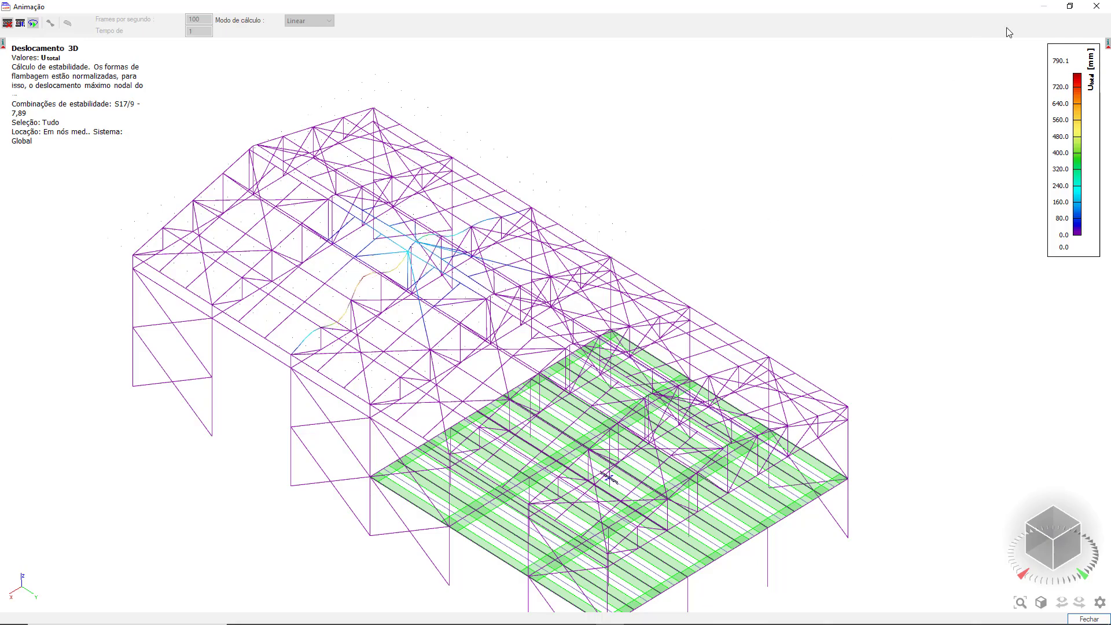
left_click(1097, 6)
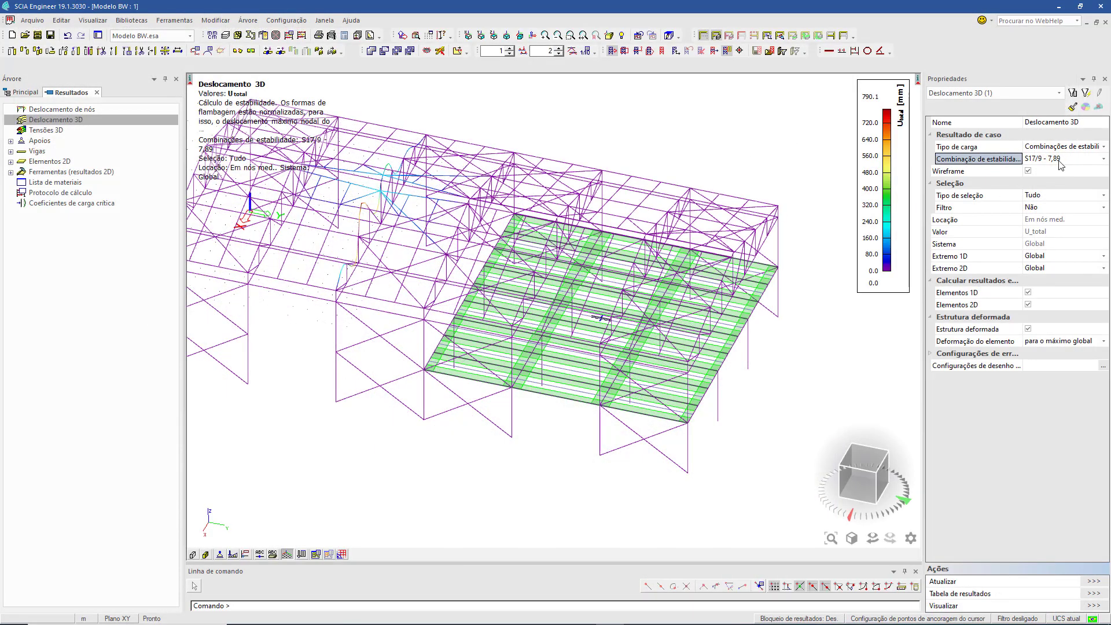
Step: Set the stability combination to S17/15 - 8,71, refresh the 3D displacement, and inspect its mode shape
left_click(1062, 162)
left_click(1062, 162)
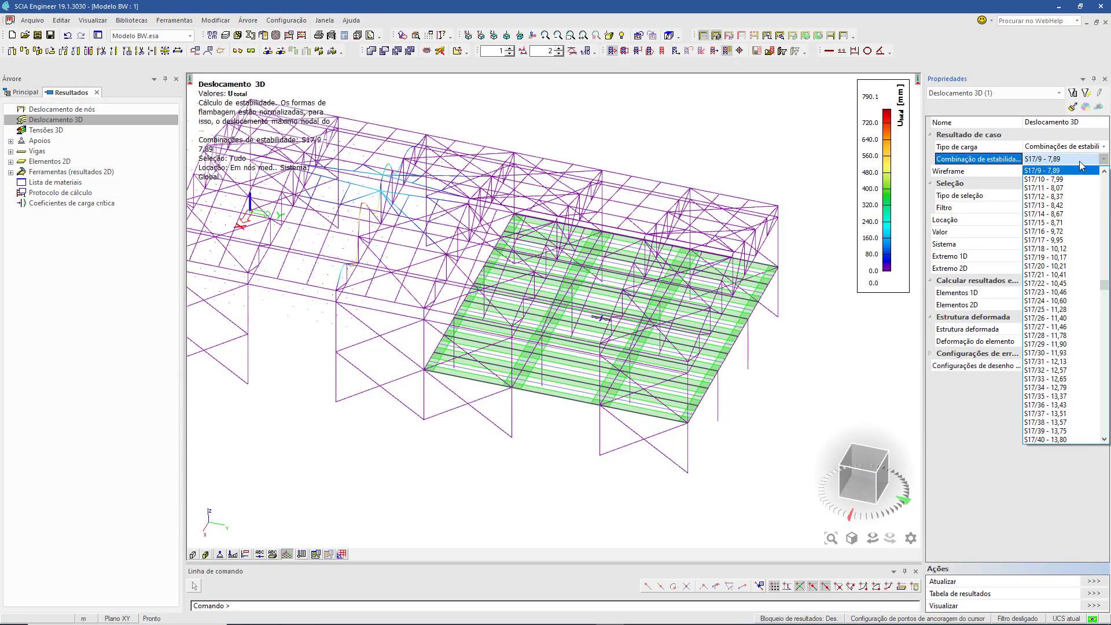
left_click(1068, 223)
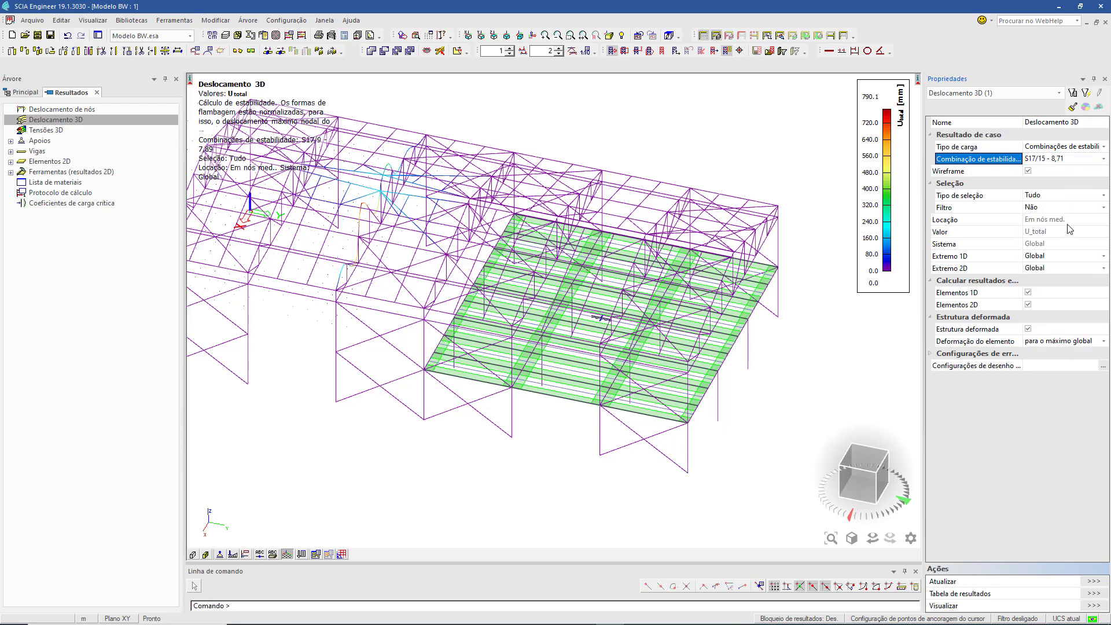
left_click(1100, 582)
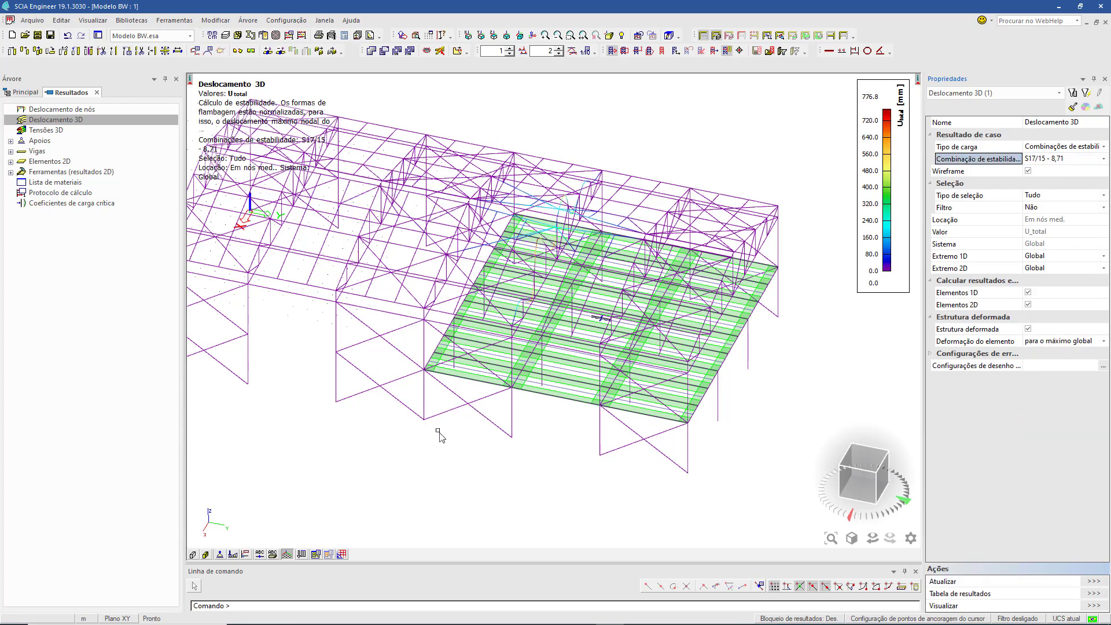
right_click_drag(530, 454, 642, 446, "ctrl")
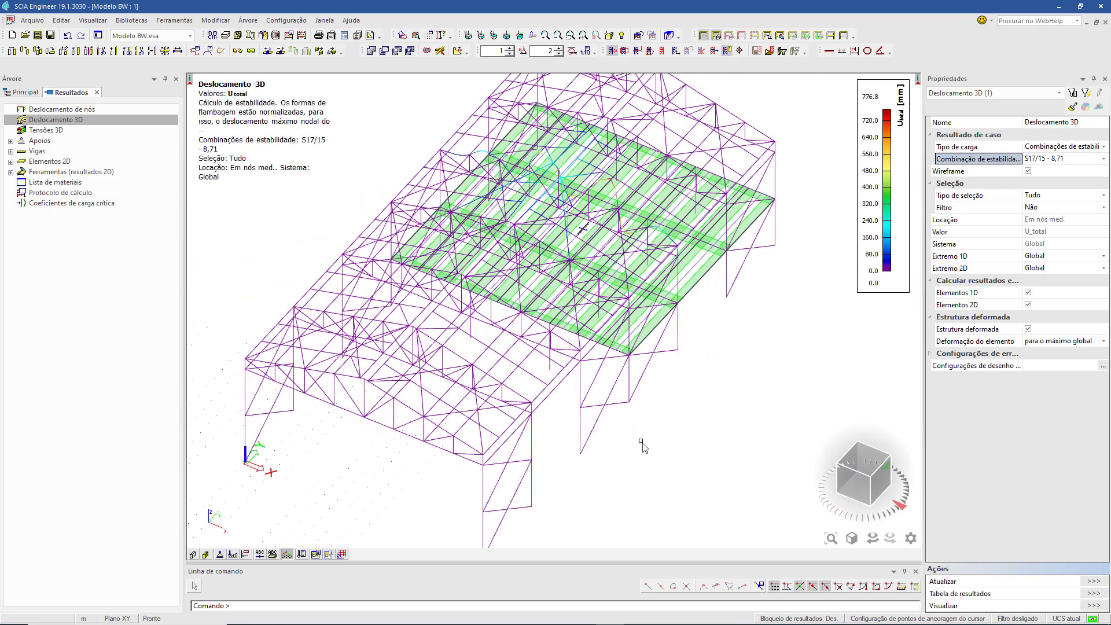
Step: Display the 3D displacement for stability combination S17/18 - 10,12 and examine the deformed members
left_click(1086, 159)
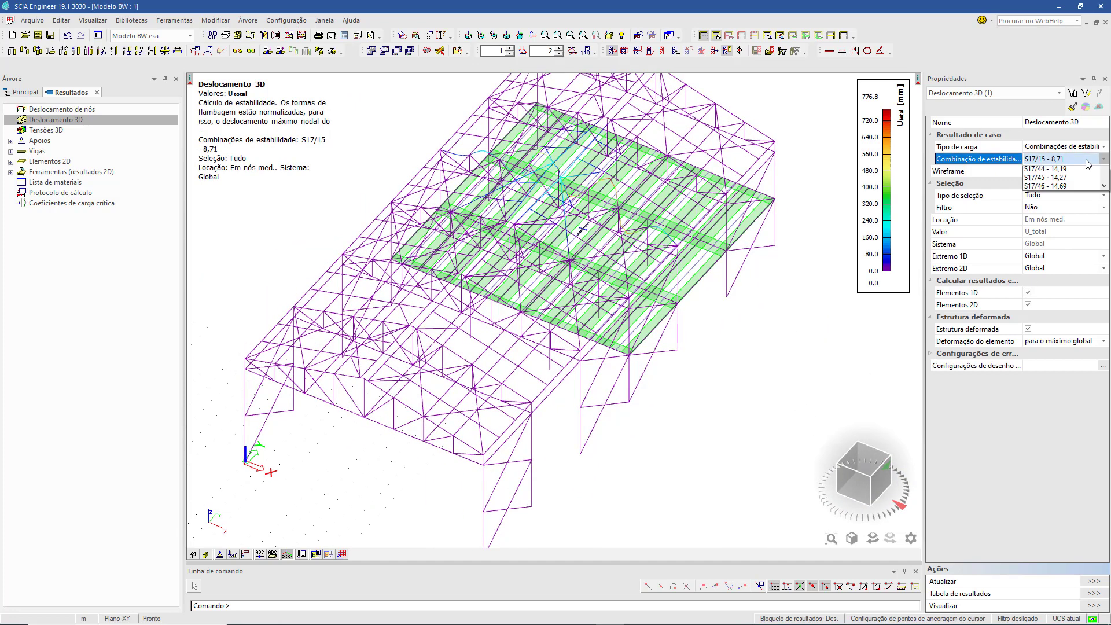
left_click(1084, 159)
left_click(1086, 161)
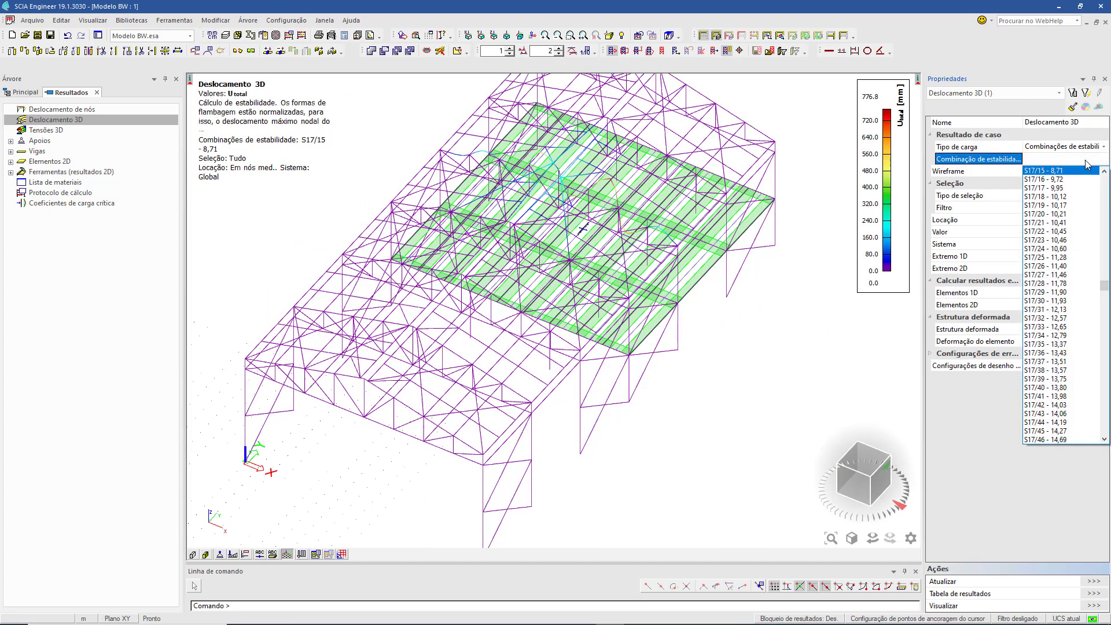
left_click(1056, 198)
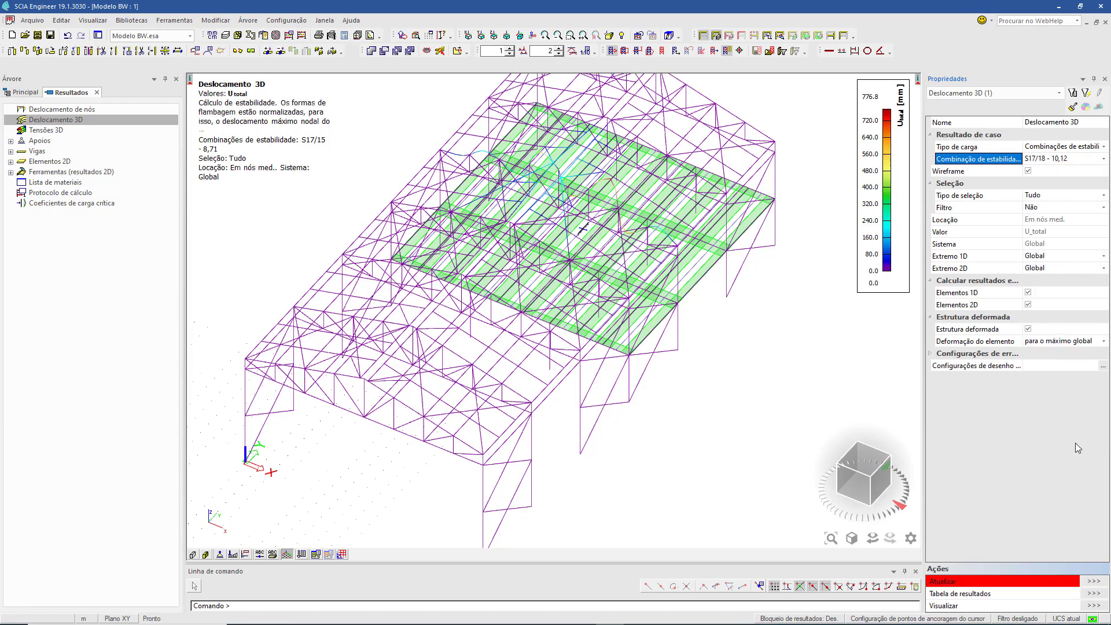
left_click(1093, 580)
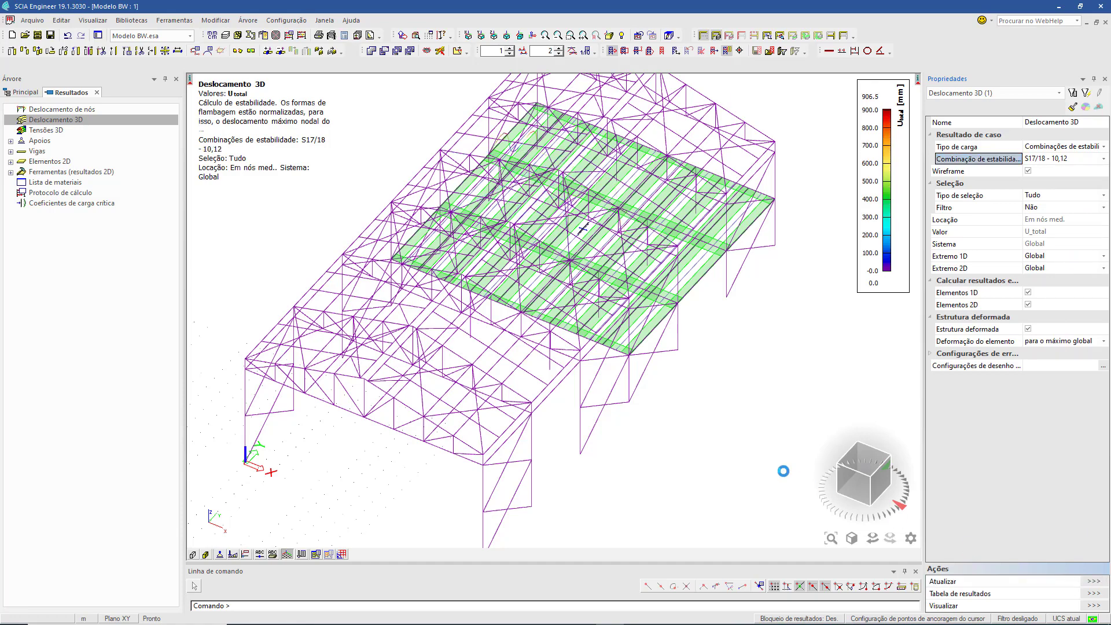
right_click_drag(723, 279, 678, 263, "ctrl")
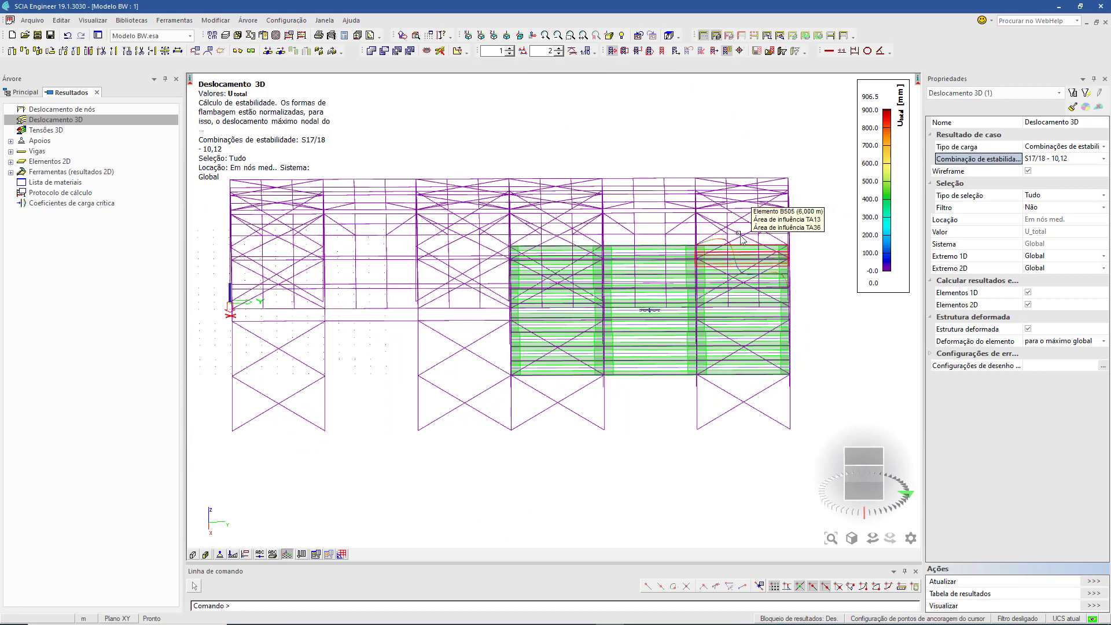
Step: Switch the 3D displacement result to buckling mode S17/32 - 12,57, refresh it, and examine the building's deformed shape
left_click(1062, 160)
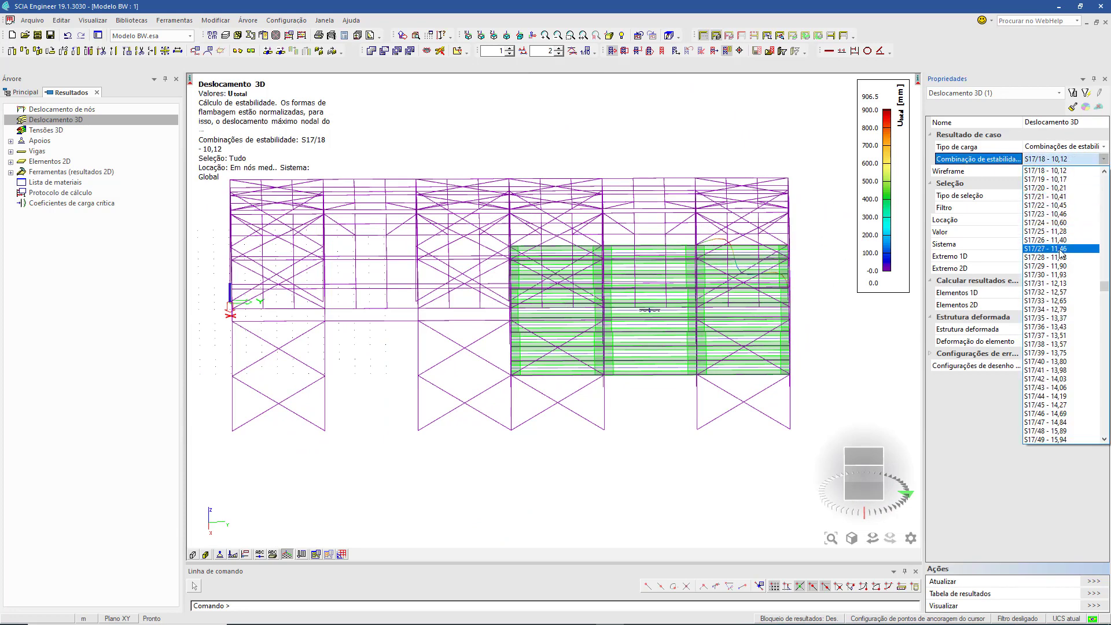
left_click(1062, 292)
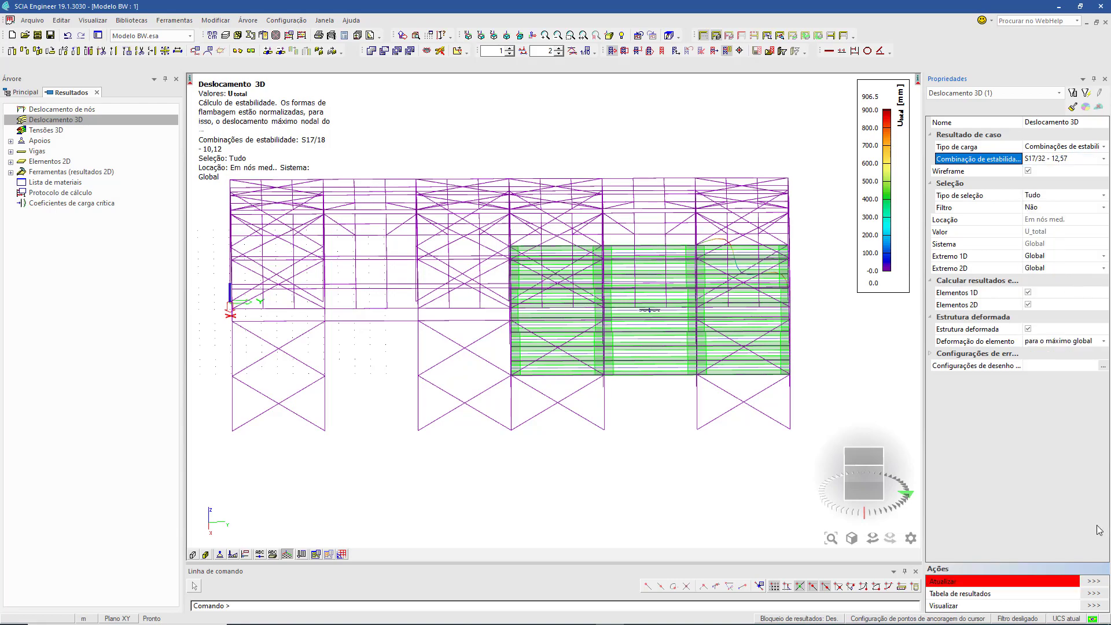
left_click(1093, 582)
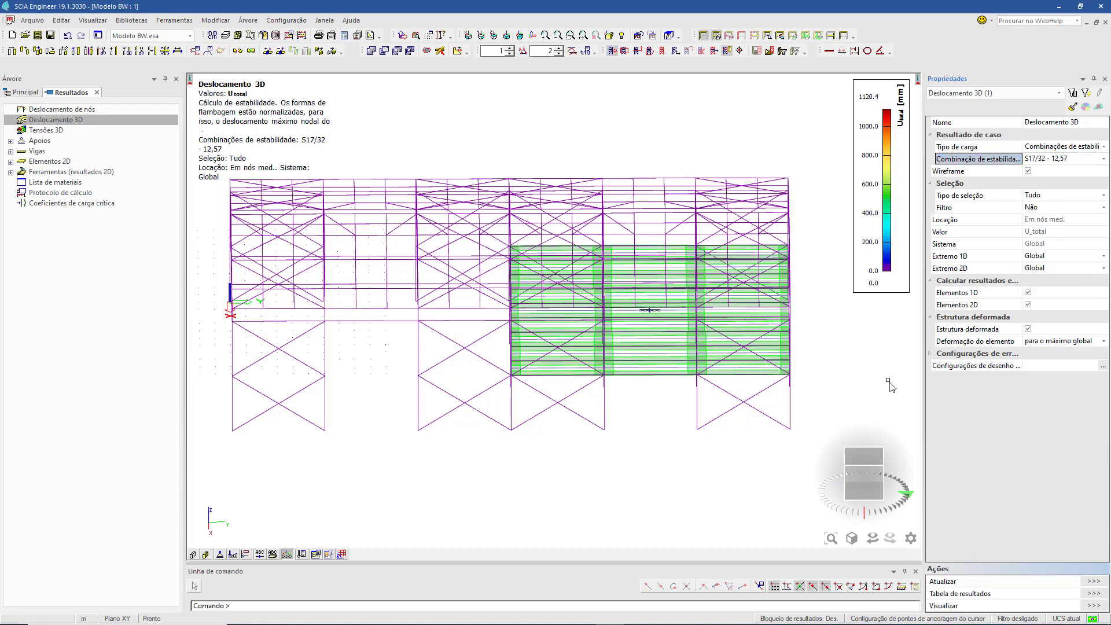
right_click_drag(725, 381, 700, 379, "ctrl")
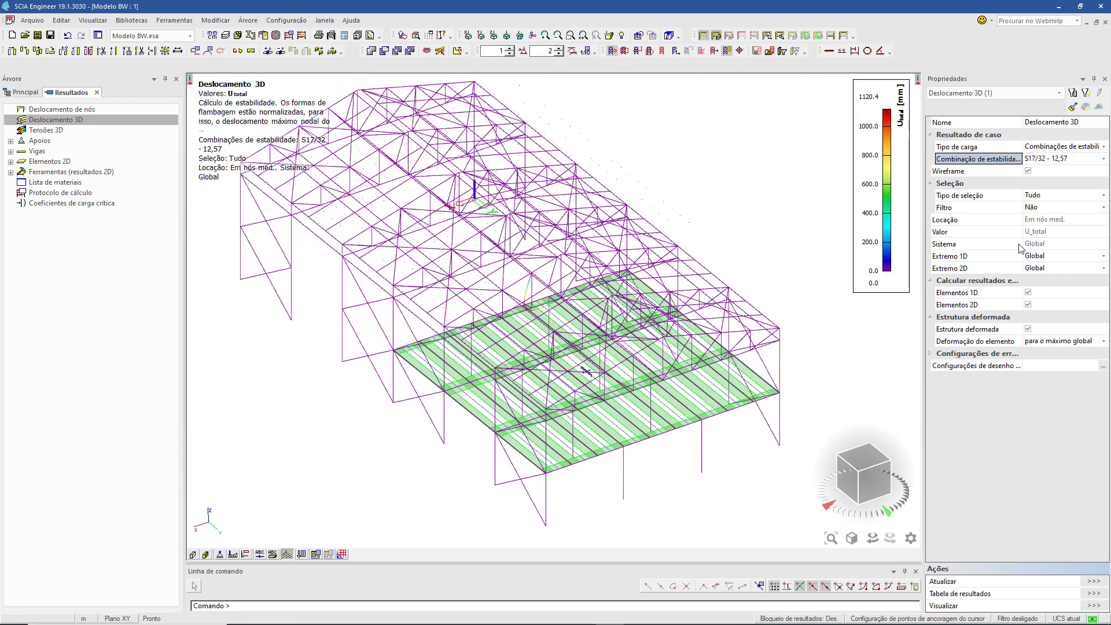
Step: Switch the 3D displacement result to buckling mode S17/47 - 14,84 and refresh the drawing
left_click(1067, 159)
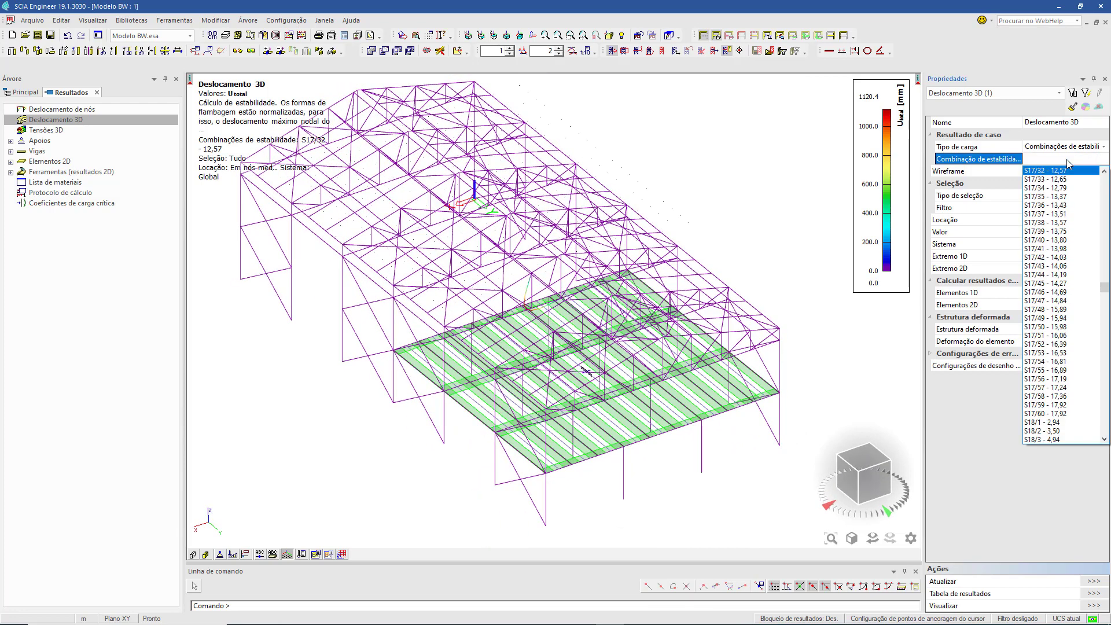
left_click(1054, 301)
left_click(1091, 581)
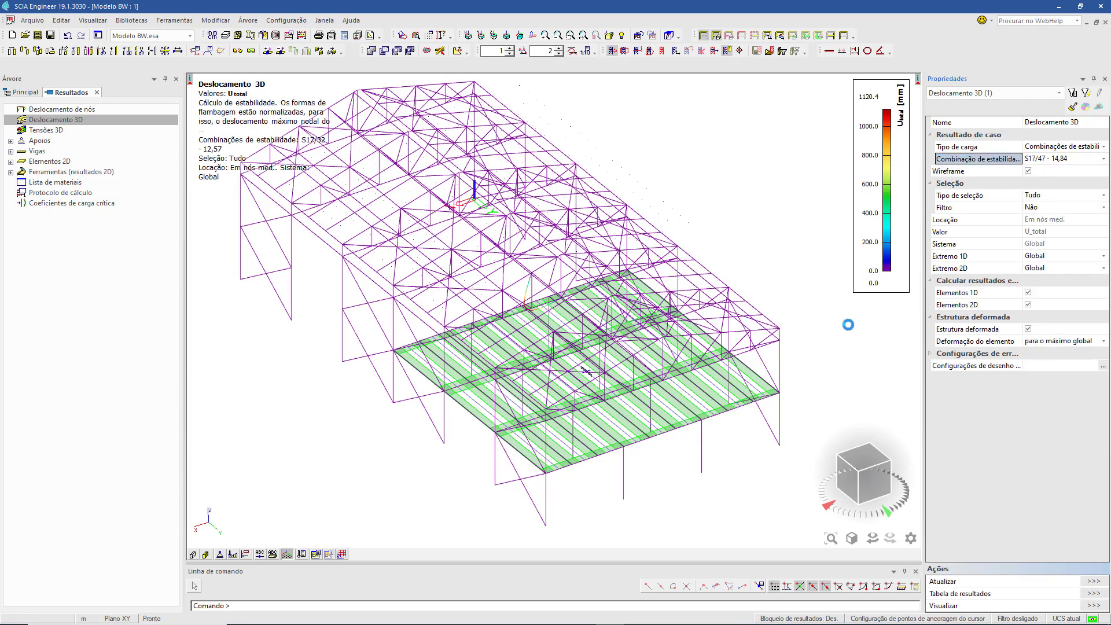
Step: Plot the 3D displacement for stability combination S17/56 - 17,19 and inspect the buckled roof members
left_click(1079, 162)
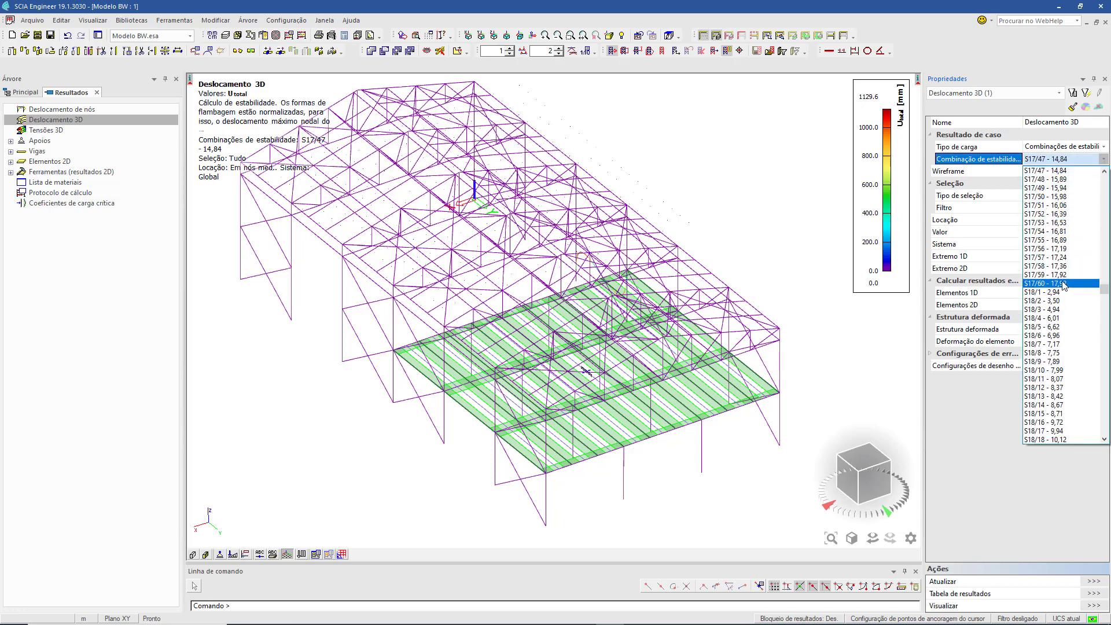
left_click(1069, 249)
left_click(1093, 581)
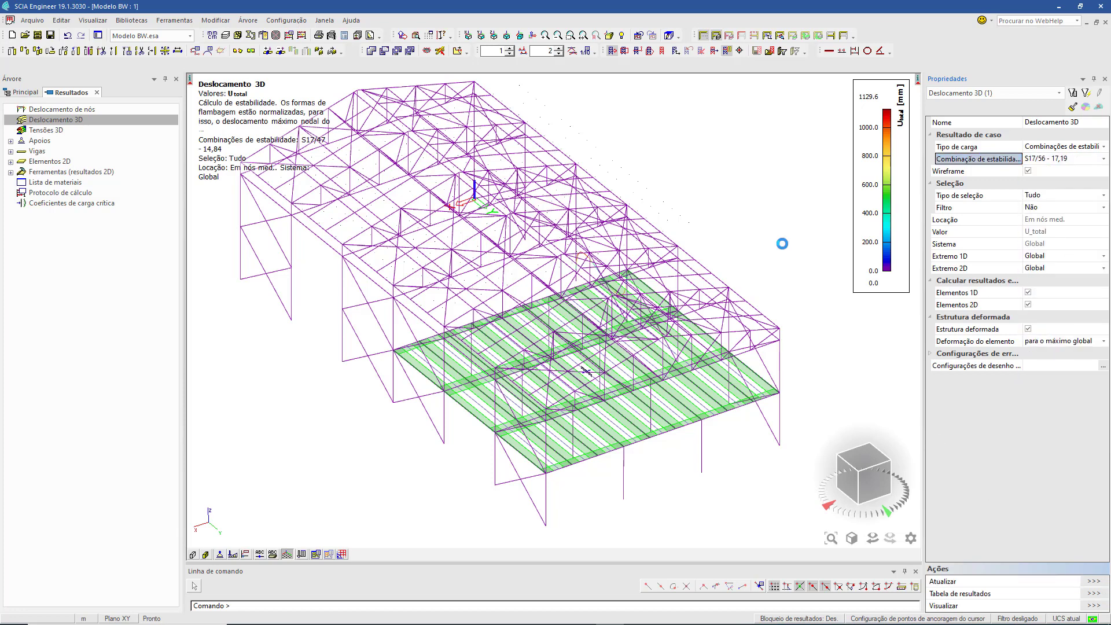
right_click_drag(787, 294, 606, 282, "ctrl")
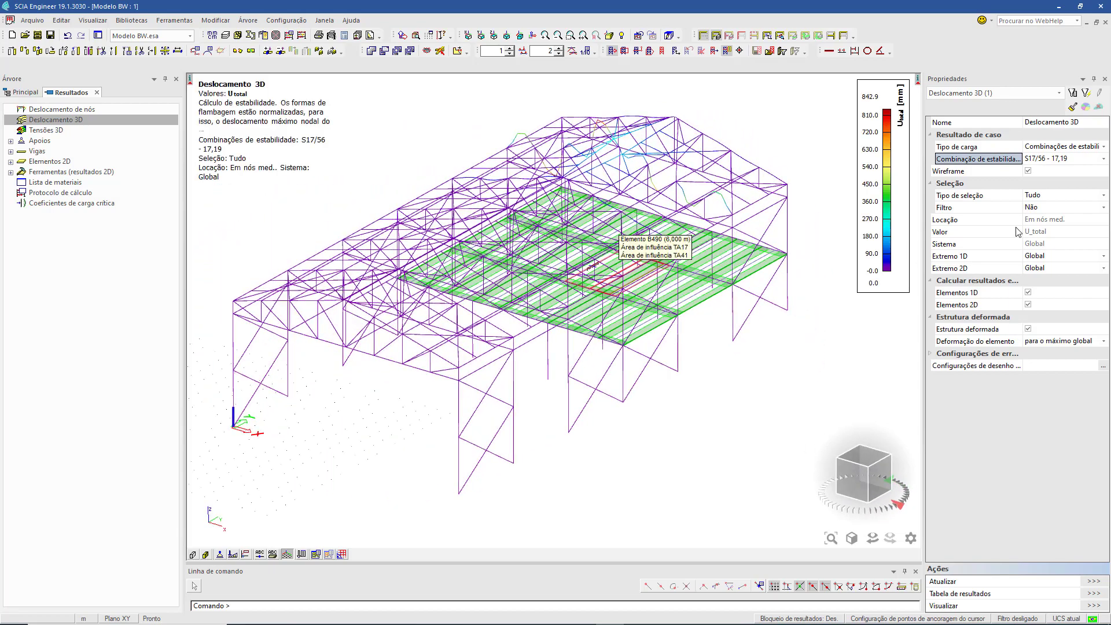
Step: Switch the 3D displacement result to stability combination S17/60 - 17,92, refresh the drawing, and inspect the buckled bracing member
left_click(1082, 162)
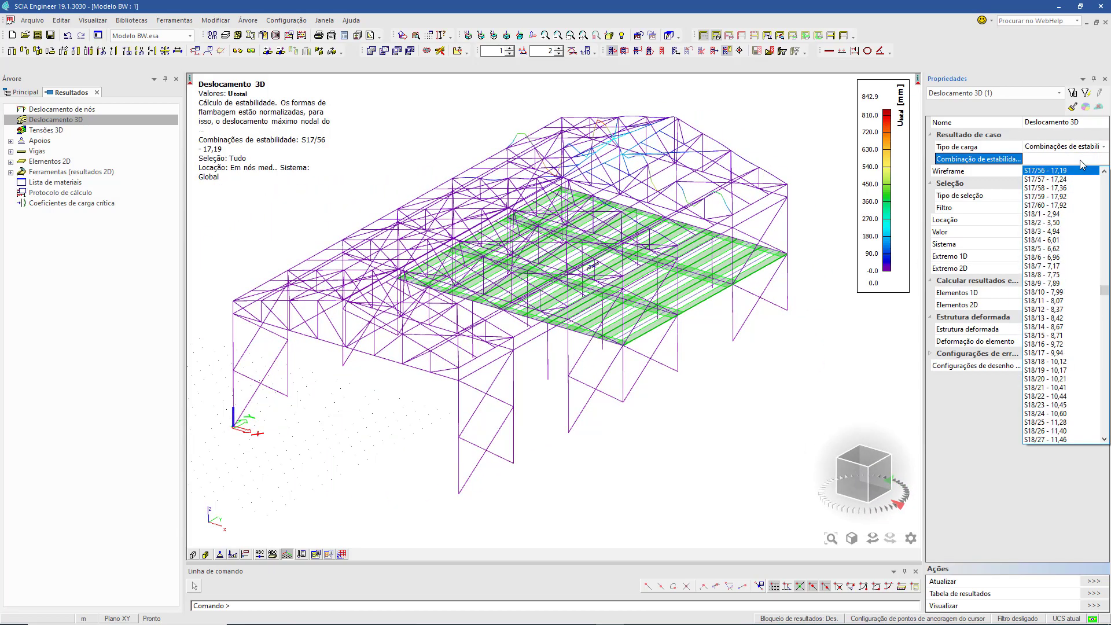
left_click(1069, 206)
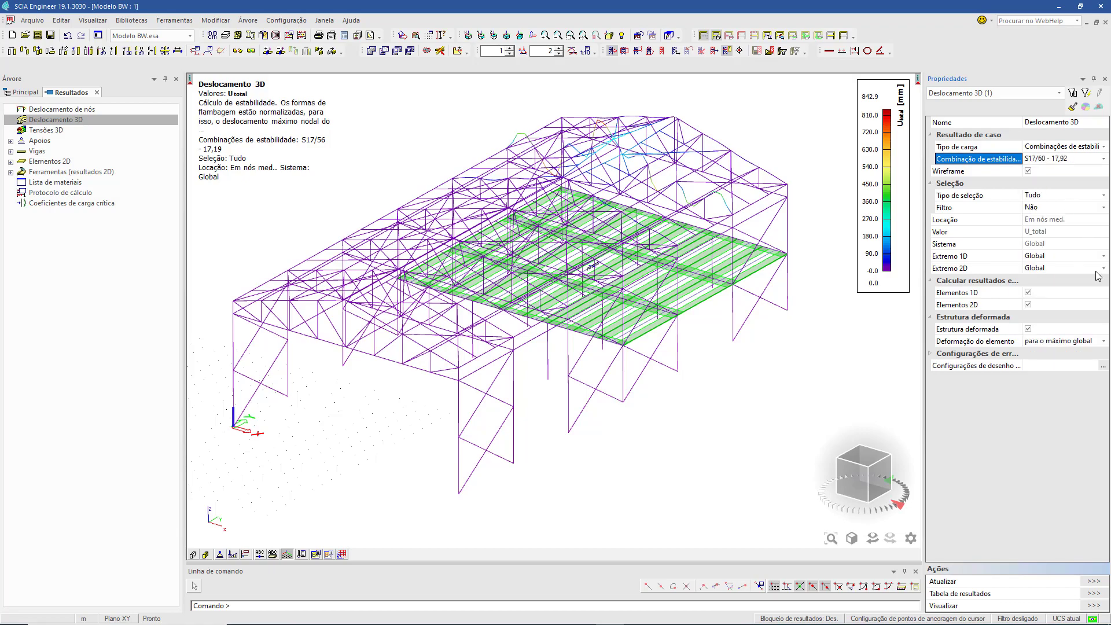
left_click(1092, 581)
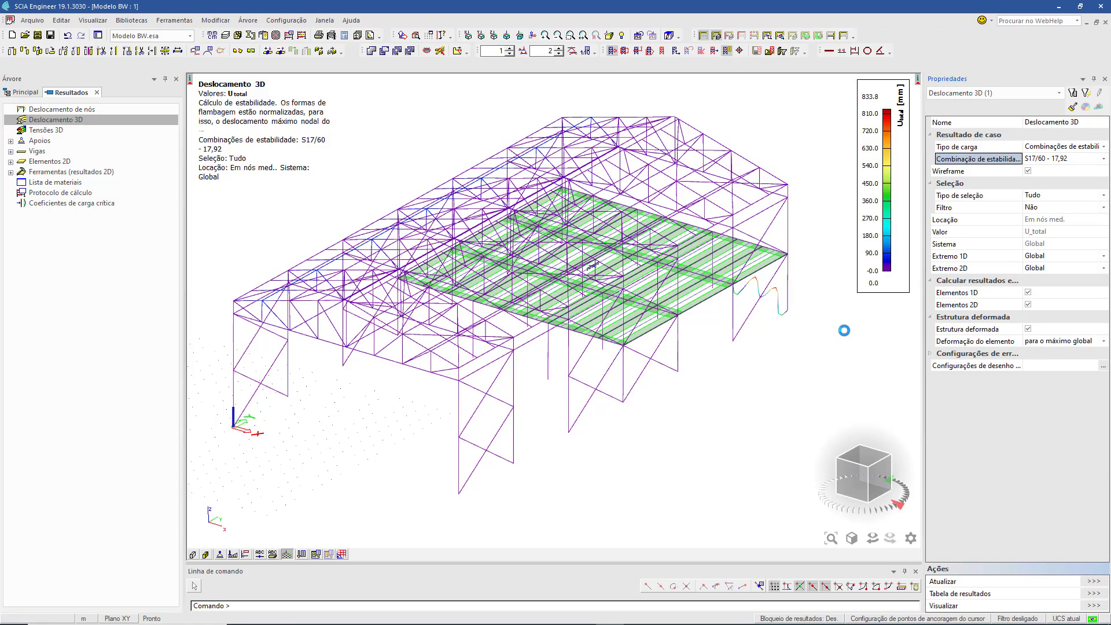
mouse_move(767, 394)
right_mouse_down("ctrl")
mouse_move(749, 420)
mouse_move(852, 387)
mouse_move(758, 395)
right_mouse_up("ctrl")
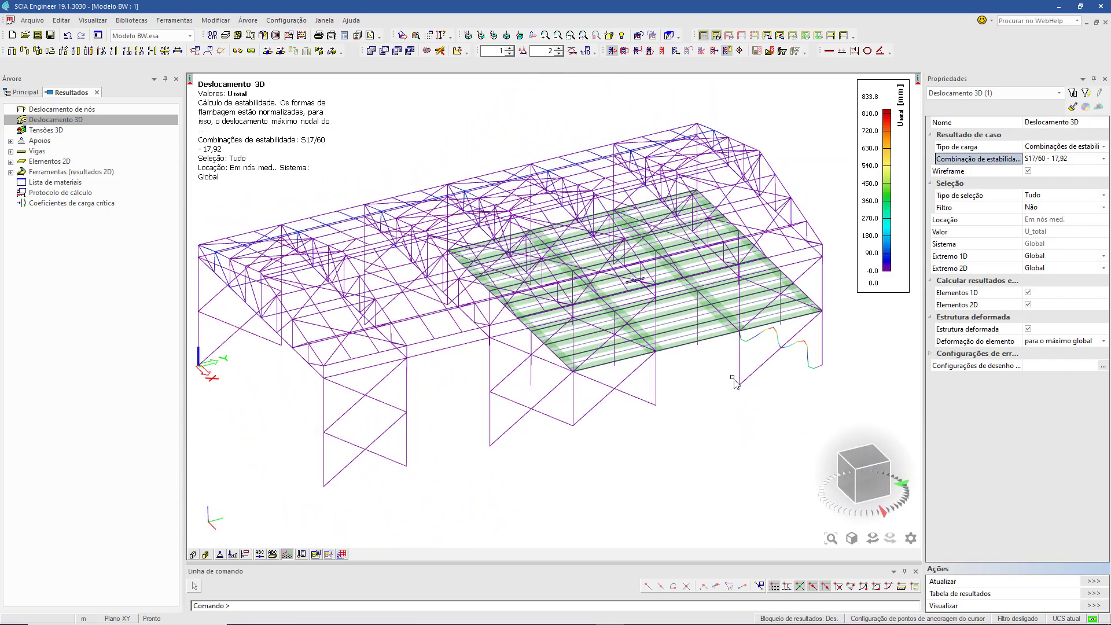
Step: View the deformed shape of this buckling mode in a new animation window, and close the window
left_click(96, 21)
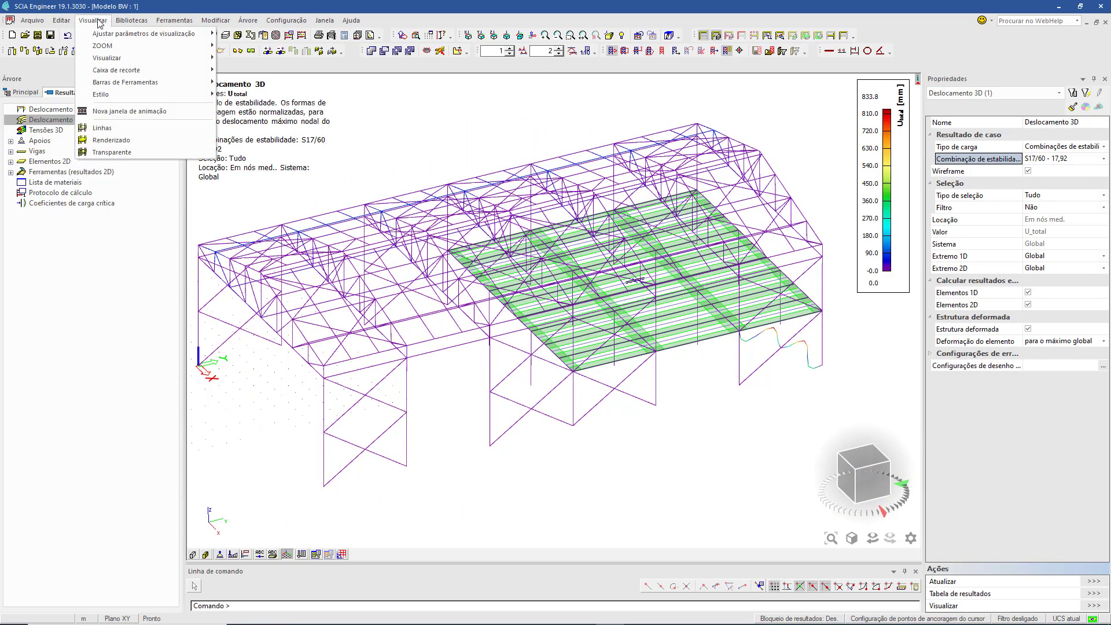
left_click(106, 112)
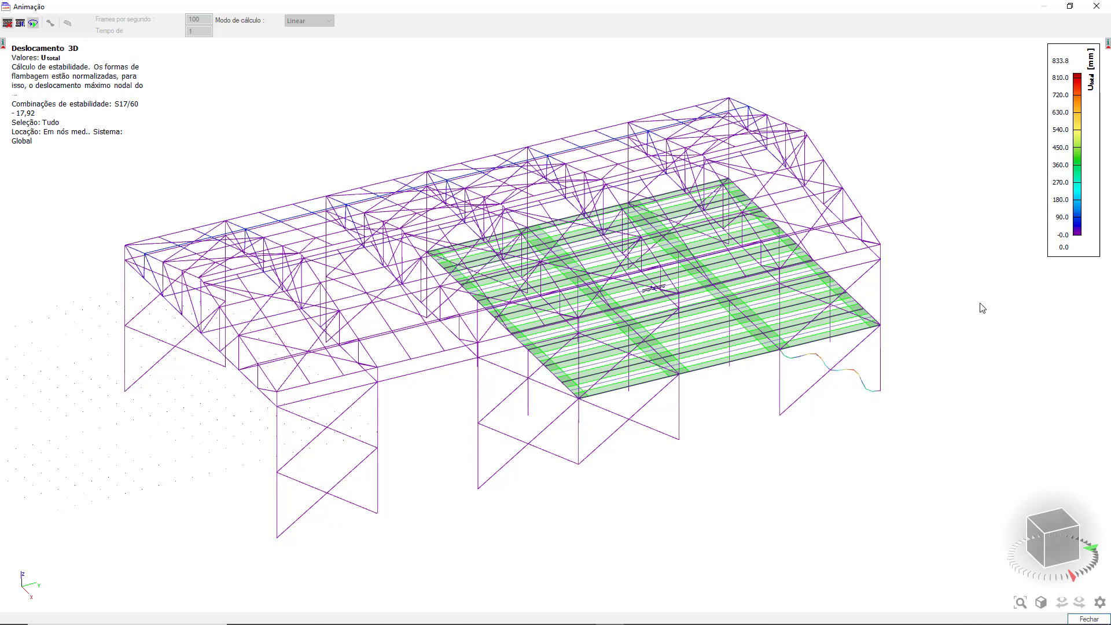
left_click(1088, 618)
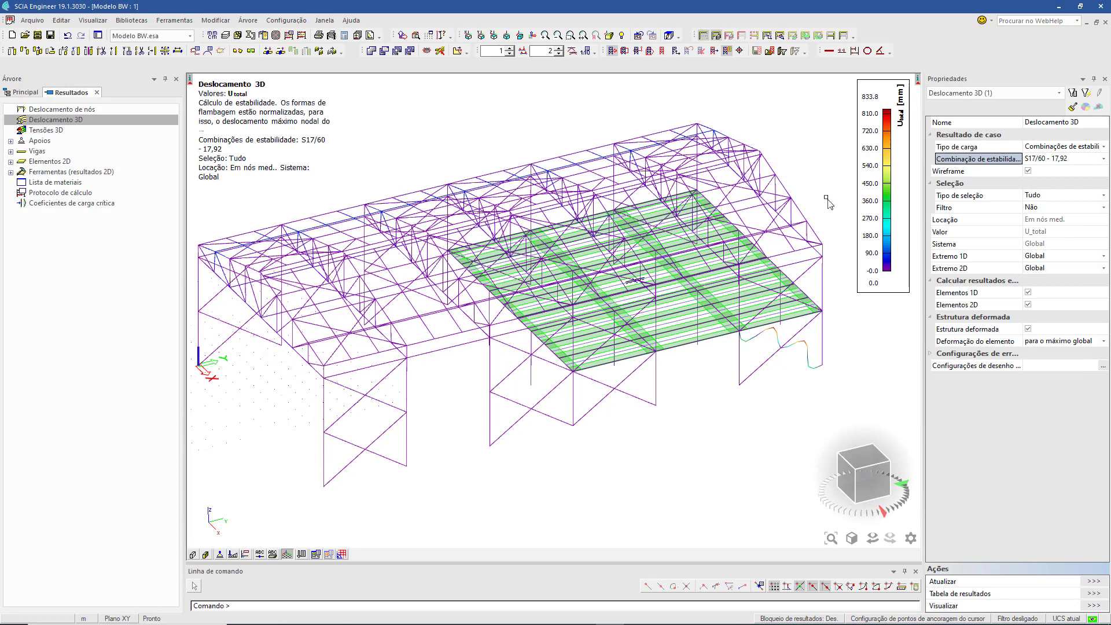